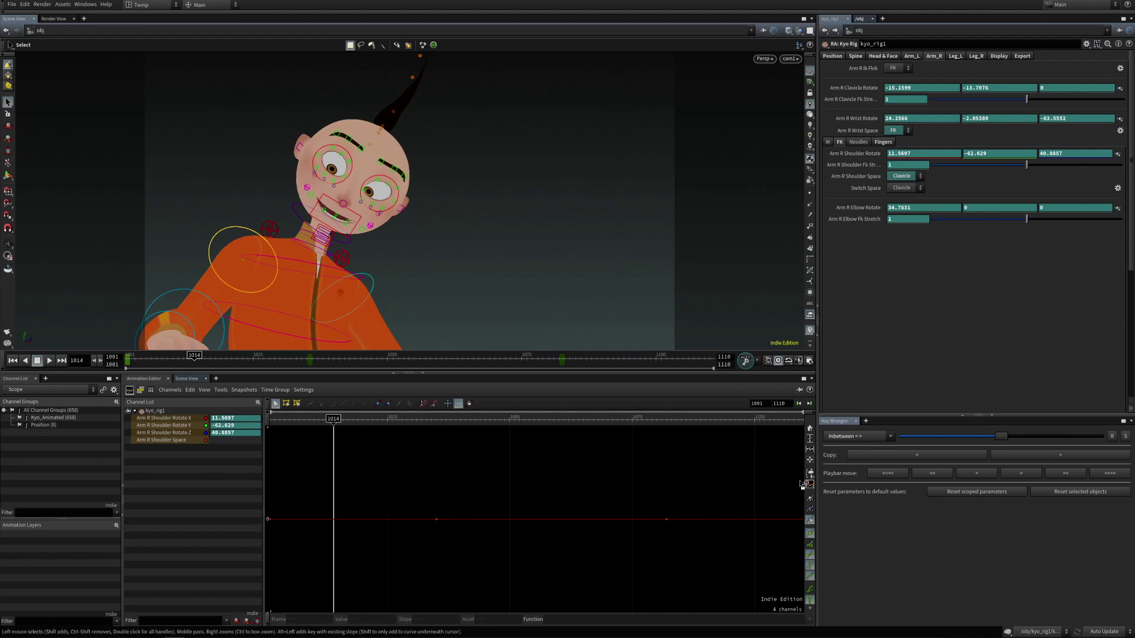
# Try adding a Key Wrangler tab to the lower parameter-side pane from the available pane tab types
pyautogui.click(866, 421)
pyautogui.moveTo(878, 440)
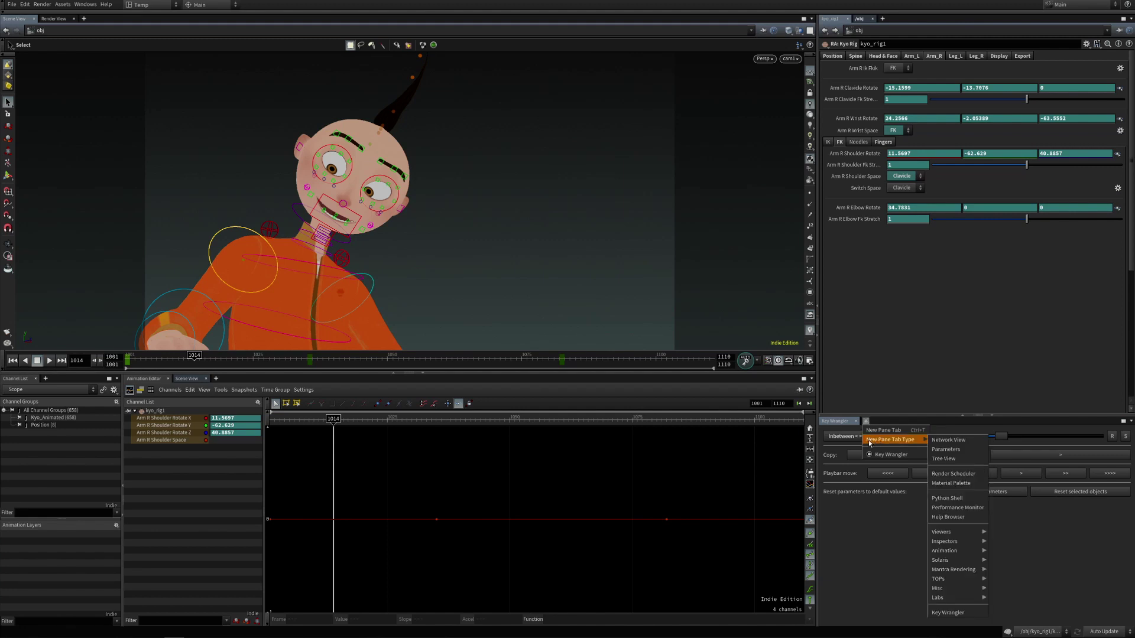
pyautogui.click(950, 613)
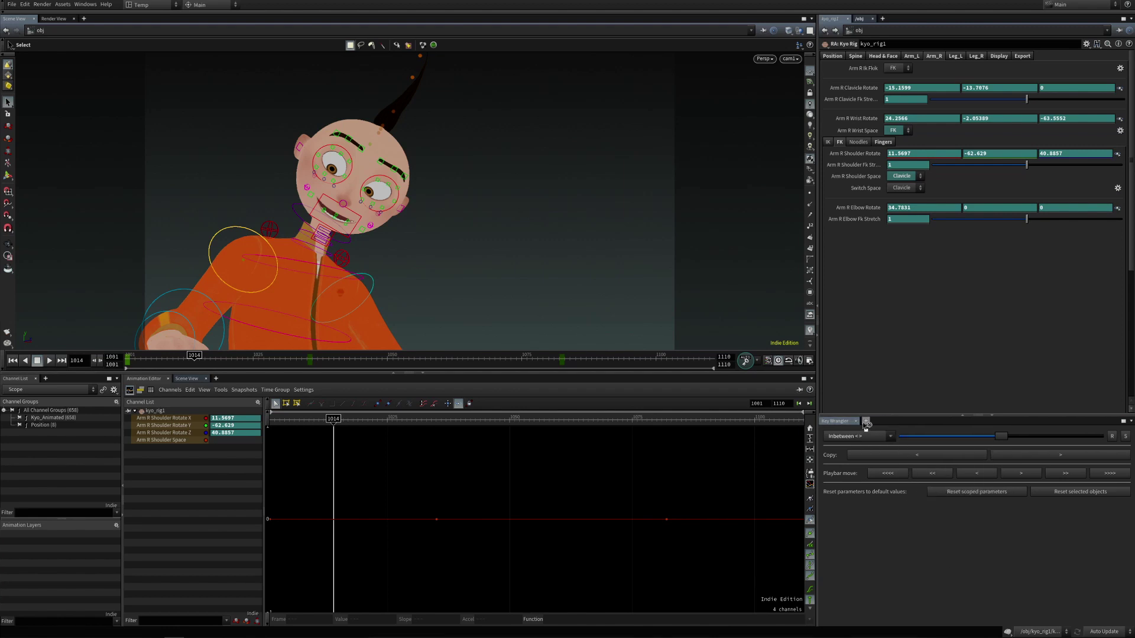
pyautogui.click(864, 422)
pyautogui.click(1047, 188)
# Add a Python Panel tab to the upper parameter pane and open the Python Panel Editor on its Pane Tab Menu settings
pyautogui.click(882, 18)
pyautogui.moveTo(910, 37)
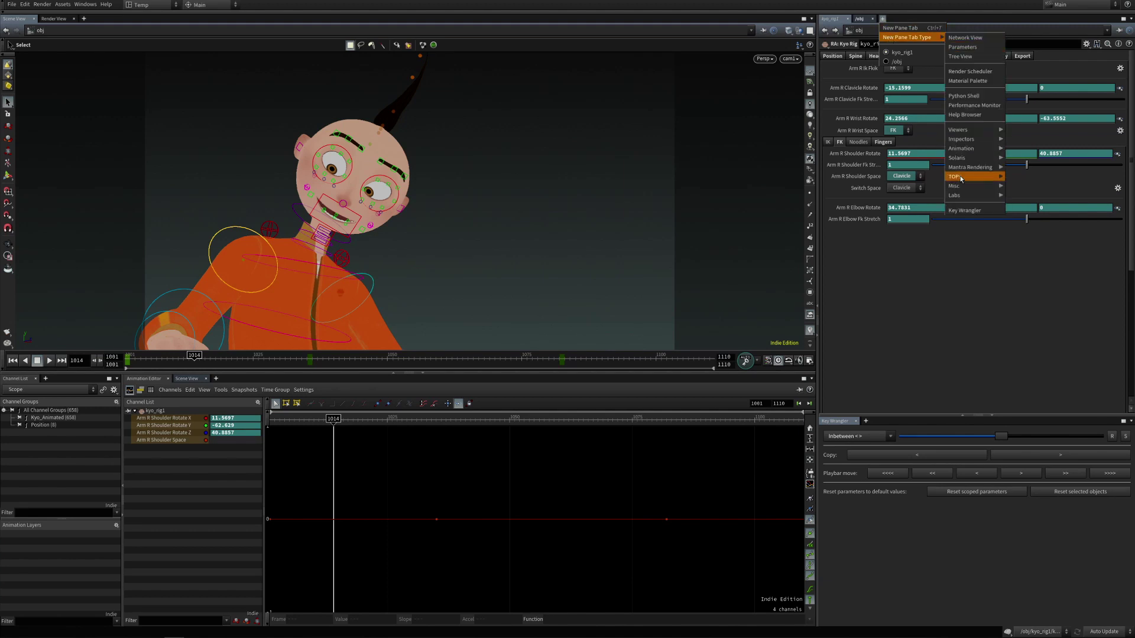
pyautogui.moveTo(982, 186)
pyautogui.click(1020, 187)
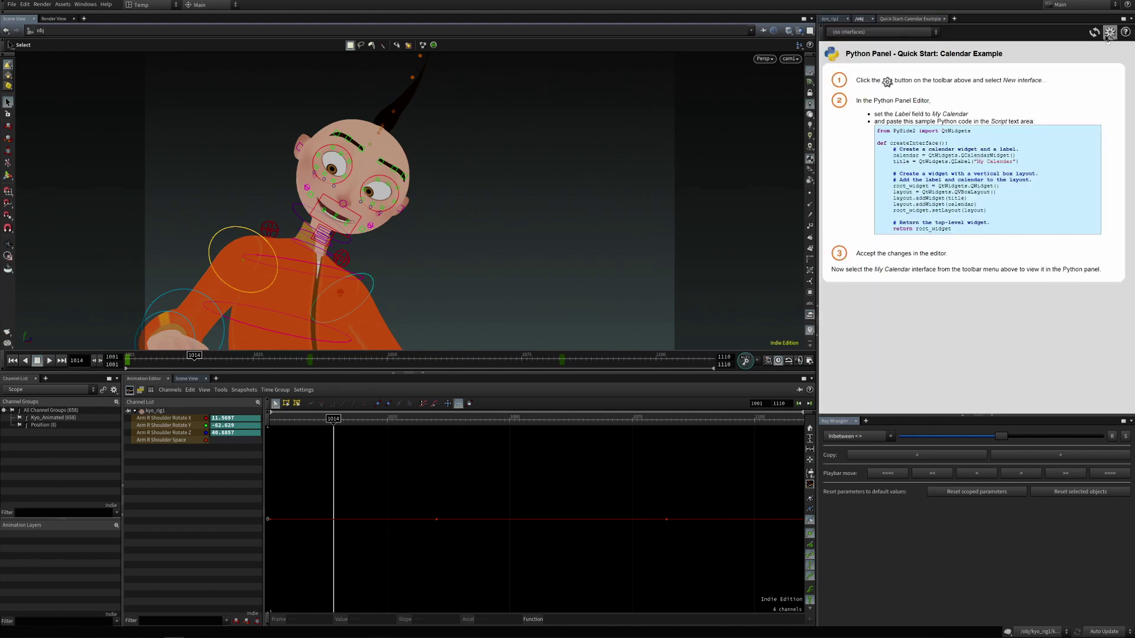
pyautogui.click(1108, 33)
pyautogui.click(1117, 80)
# Check Key Wrangler in the editor's pane tab and toolbar menu lists, accept, and close the Python Panel tab
pyautogui.click(449, 211)
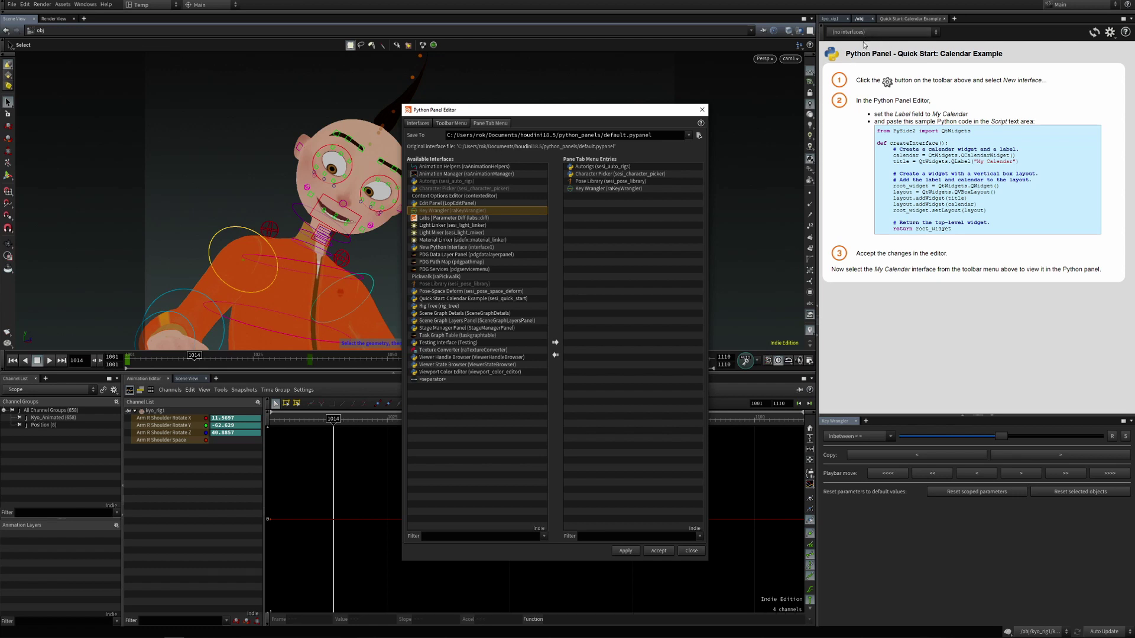
pyautogui.click(447, 124)
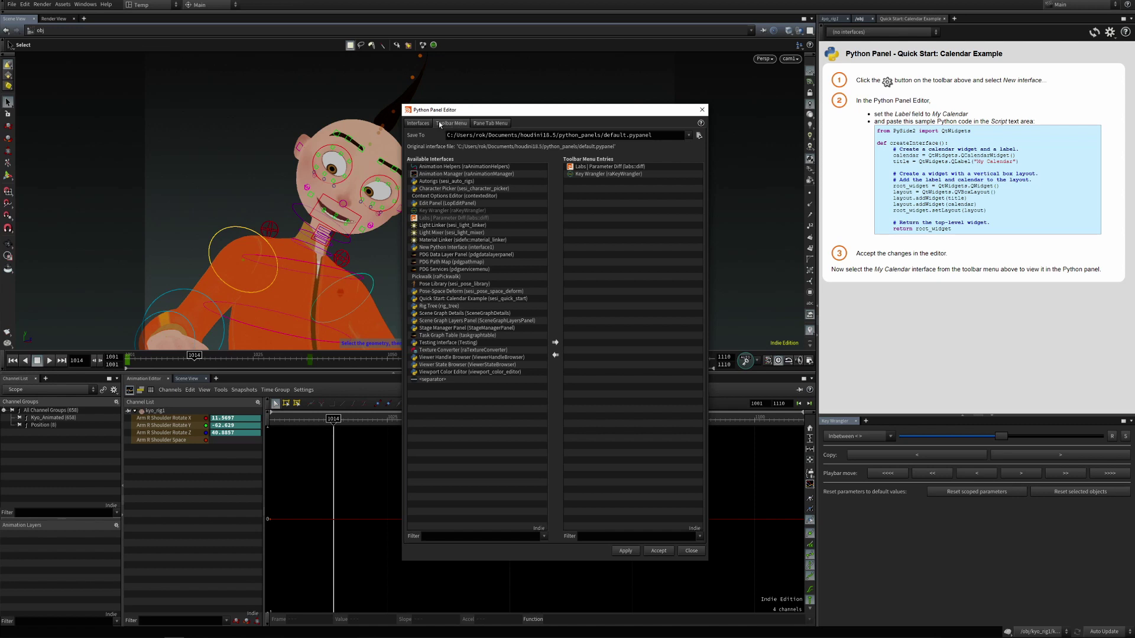
pyautogui.click(442, 210)
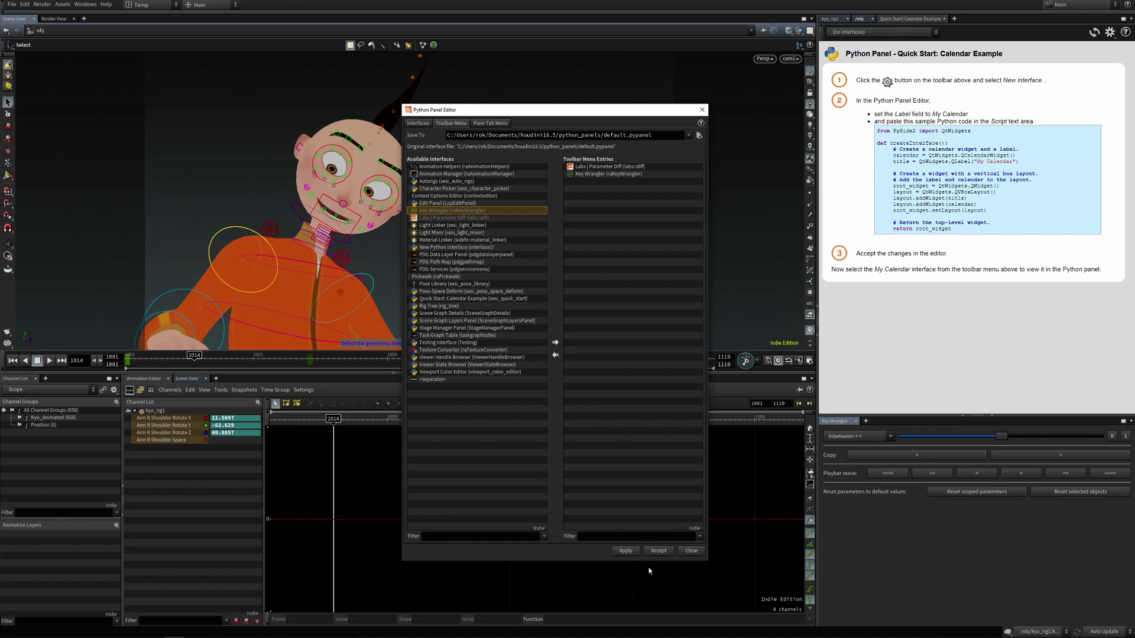
pyautogui.click(658, 551)
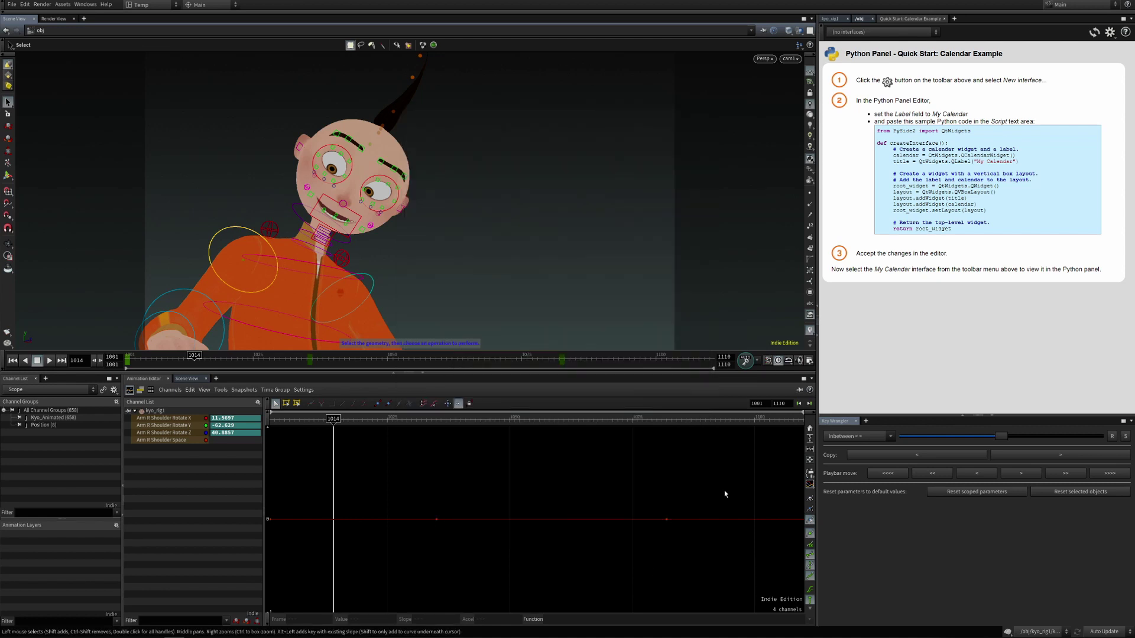
pyautogui.click(944, 19)
pyautogui.click(831, 19)
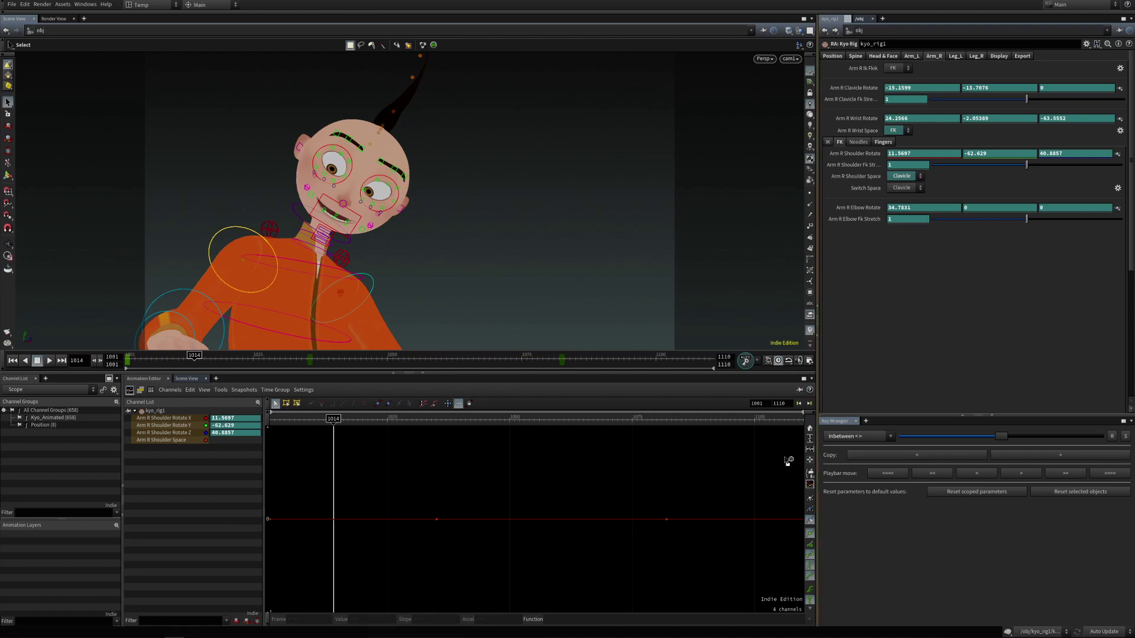
pyautogui.moveTo(406, 467); pyautogui.dragTo(694, 538)
pyautogui.click(521, 489)
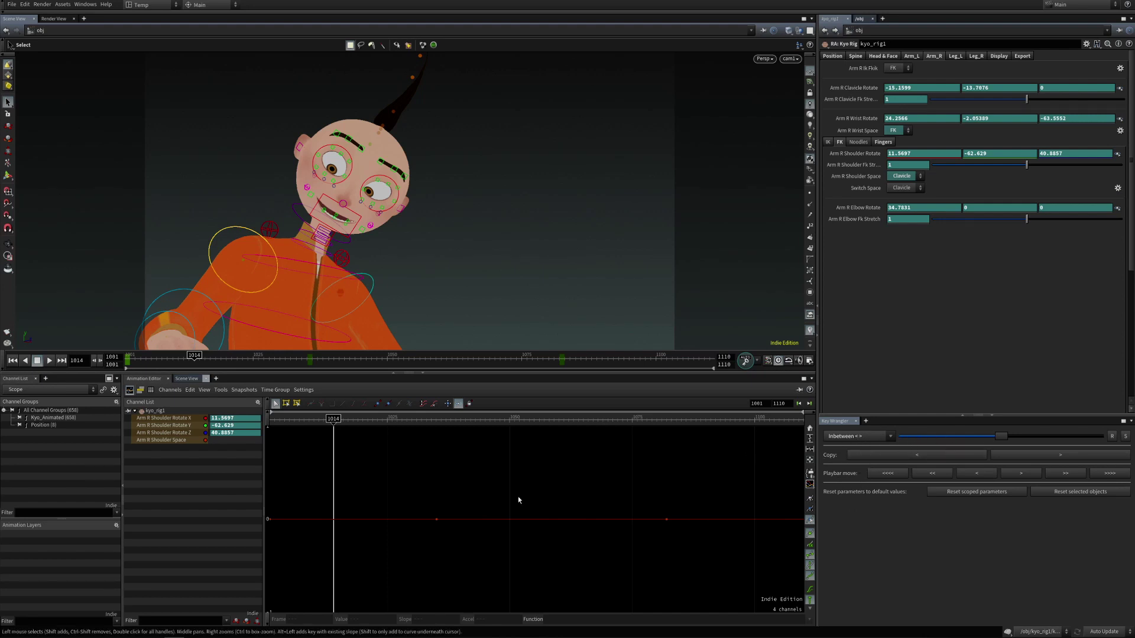
pyautogui.moveTo(406, 479); pyautogui.dragTo(684, 542)
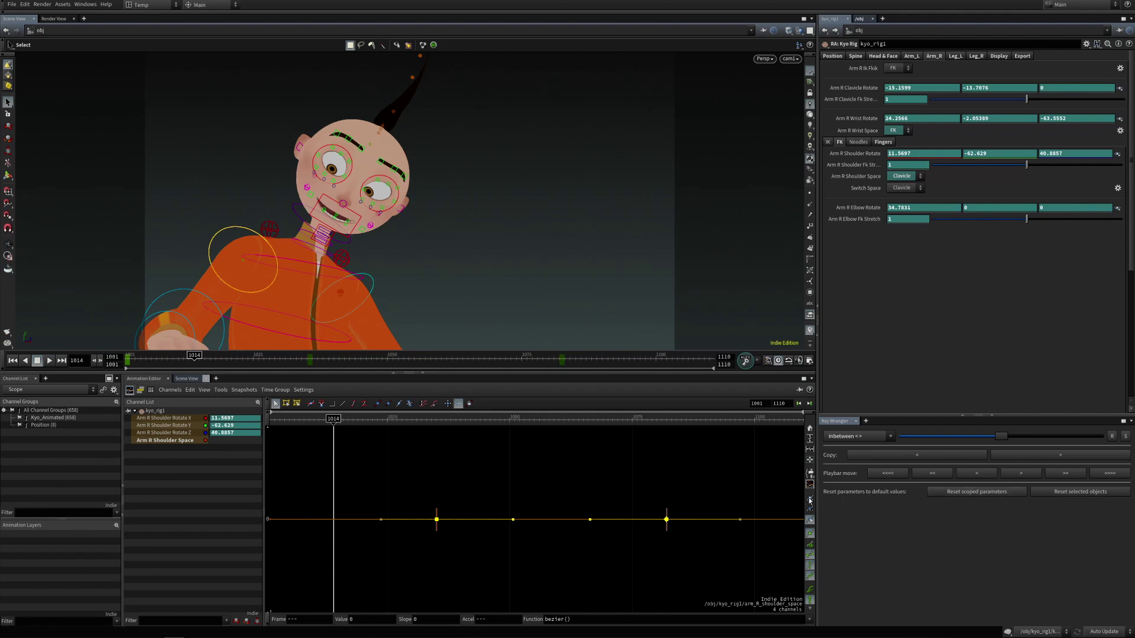
pyautogui.hotkey('ctrl', 'z')
pyautogui.hotkey('ctrl', 'z')
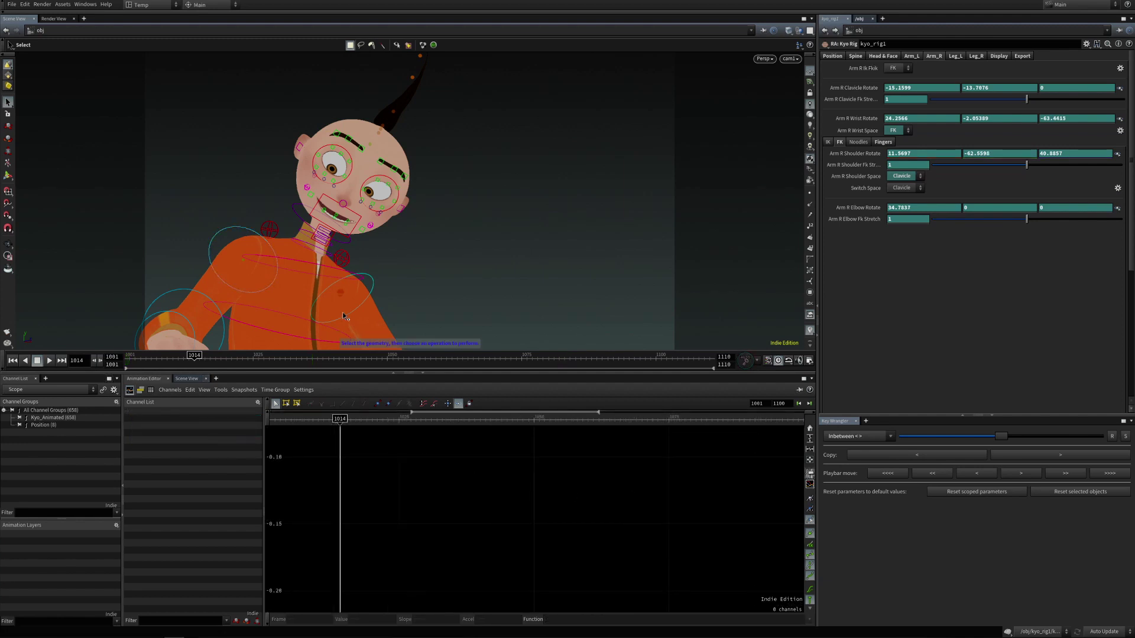
# Select the right shoulder, elbow and wrist controls and isolate the Arm R Wrist Rotate Z curve in the animation graph
pyautogui.moveTo(207, 215); pyautogui.dragTo(240, 286)
pyautogui.keyDown('shift'); pyautogui.click(168, 294); pyautogui.keyUp('shift')
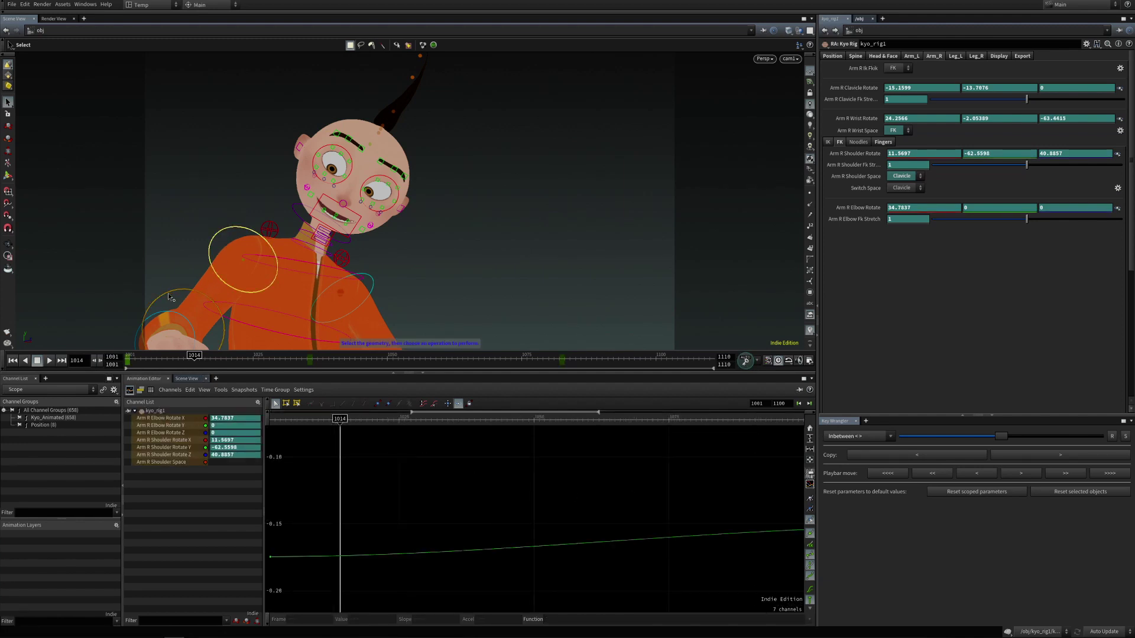
pyautogui.keyDown('shift'); pyautogui.click(165, 311); pyautogui.keyUp('shift')
pyautogui.moveTo(562, 491); pyautogui.dragTo(576, 521)
pyautogui.press('i')
pyautogui.click(537, 509)
# Select the frame 1082 key on the wrist Z curve and choose the Inbetween < > mode in Key Wrangler
pyautogui.moveTo(556, 541); pyautogui.dragTo(384, 549, button='right')
pyautogui.moveTo(584, 543); pyautogui.dragTo(544, 541, button='middle')
pyautogui.click(589, 490)
pyautogui.click(588, 494)
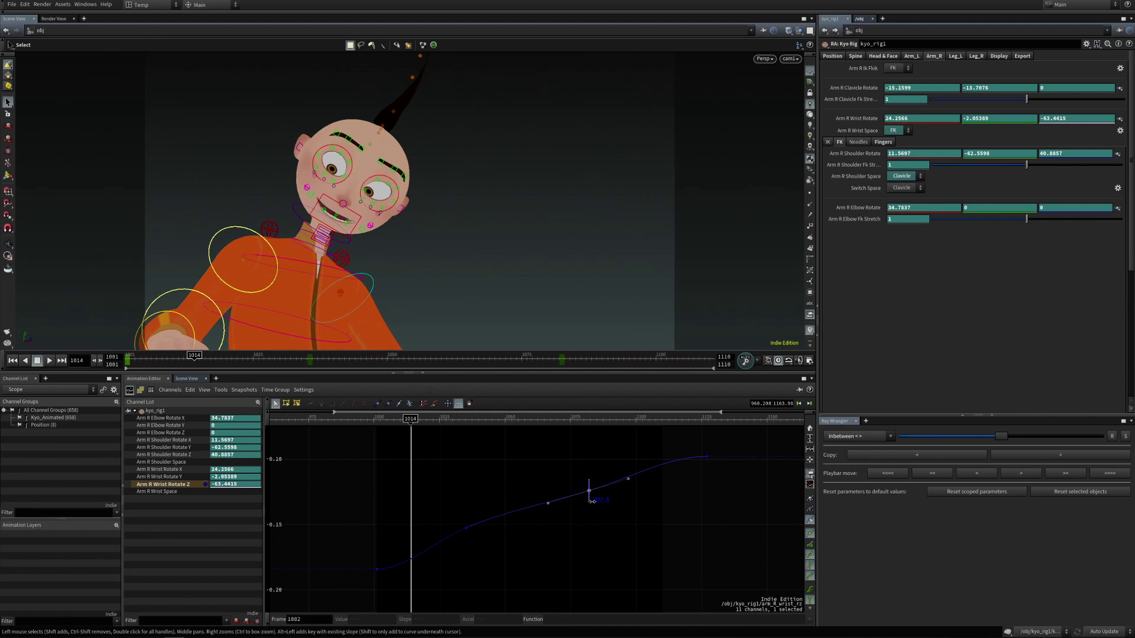
pyautogui.click(575, 470)
pyautogui.moveTo(575, 470); pyautogui.dragTo(694, 527)
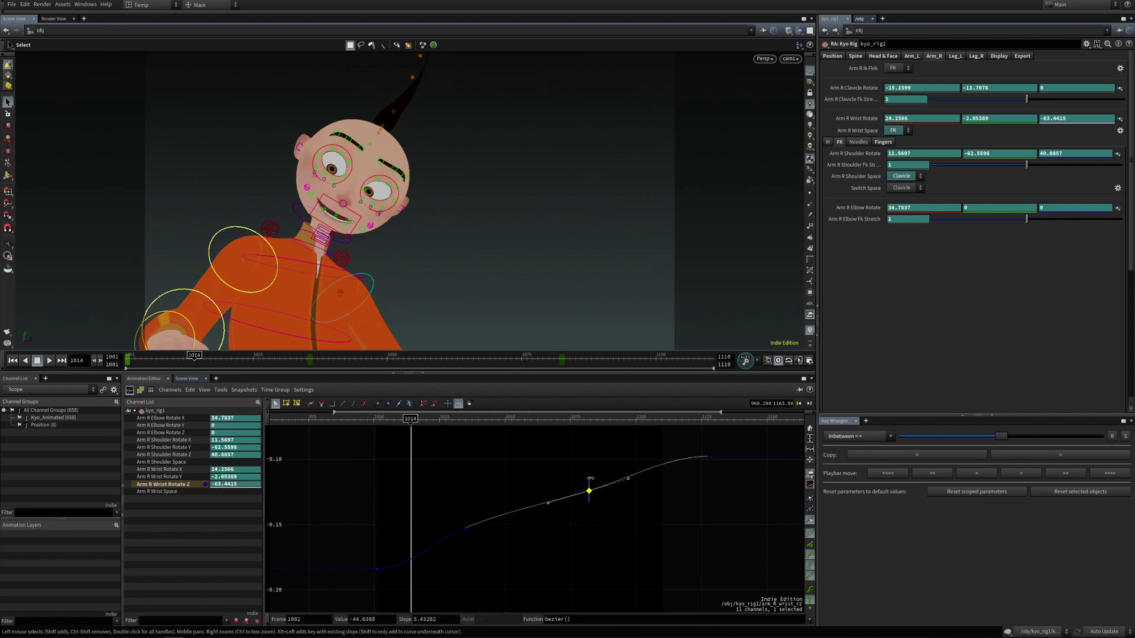
pyautogui.click(864, 436)
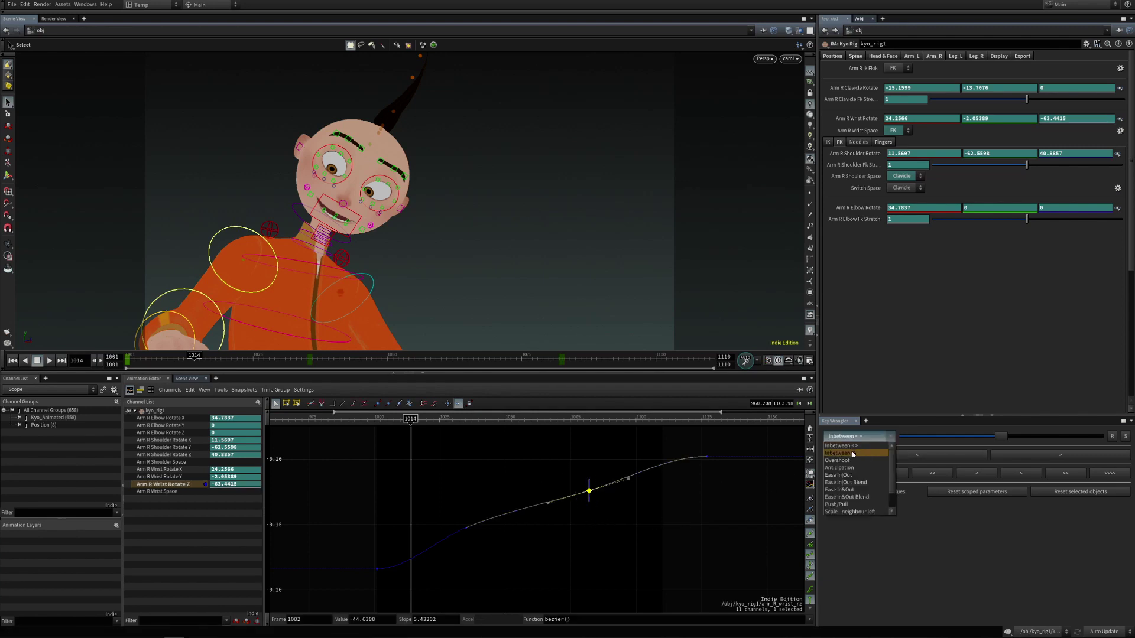
pyautogui.click(849, 445)
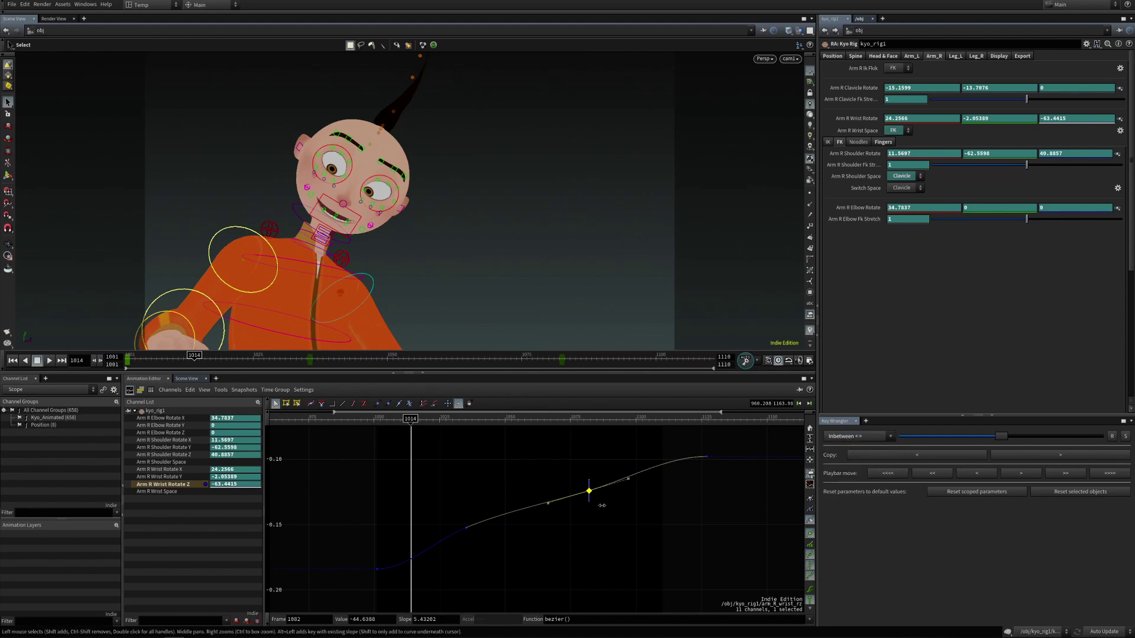
# Reselect the frame 1082 key and shift it slightly toward the previous key with the Inbetween < > slider
pyautogui.moveTo(613, 512); pyautogui.dragTo(629, 466, button='right')
pyautogui.moveTo(622, 494); pyautogui.dragTo(634, 521, button='middle')
pyautogui.moveTo(567, 471); pyautogui.dragTo(625, 529)
pyautogui.moveTo(542, 512); pyautogui.dragTo(576, 538)
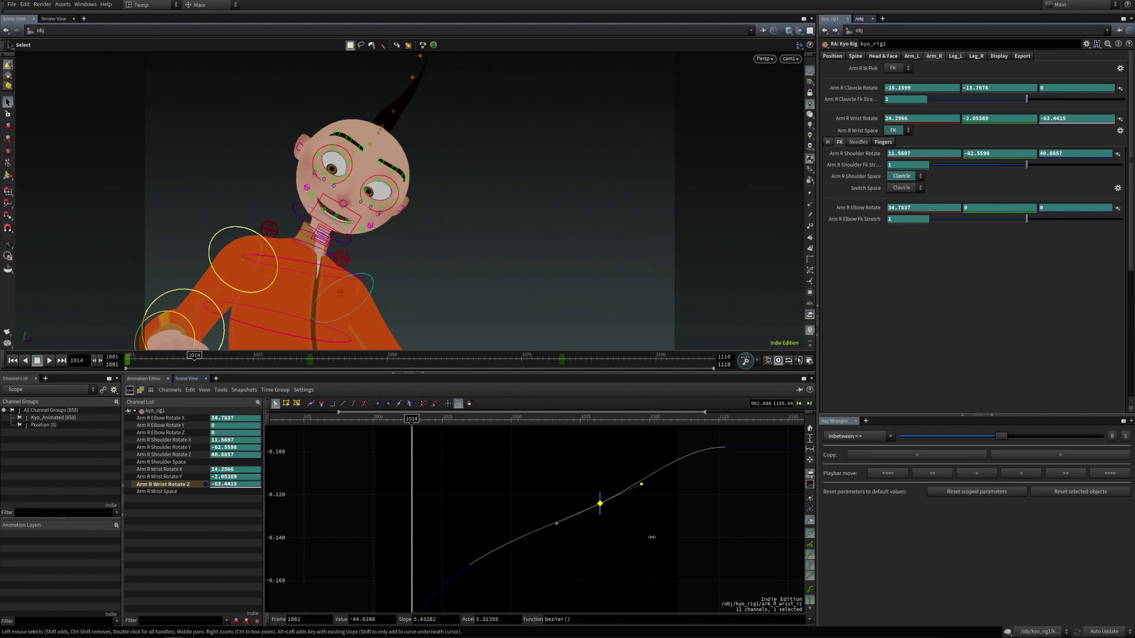
pyautogui.moveTo(1000, 437)
pyautogui.mouseDown()
pyautogui.moveTo(905, 436)
pyautogui.moveTo(1097, 437)
pyautogui.moveTo(916, 436)
pyautogui.moveTo(1089, 435)
pyautogui.moveTo(972, 435)
pyautogui.moveTo(998, 436)
pyautogui.moveTo(984, 435)
pyautogui.mouseUp()
# Move the selected key to frame 1113 and adjust its value toward the next key with the Inbetween < > slider
pyautogui.moveTo(565, 473)
pyautogui.mouseDown()
pyautogui.moveTo(636, 520)
pyautogui.moveTo(600, 469)
pyautogui.moveTo(685, 460)
pyautogui.mouseUp()
pyautogui.moveTo(984, 436); pyautogui.dragTo(1031, 429)
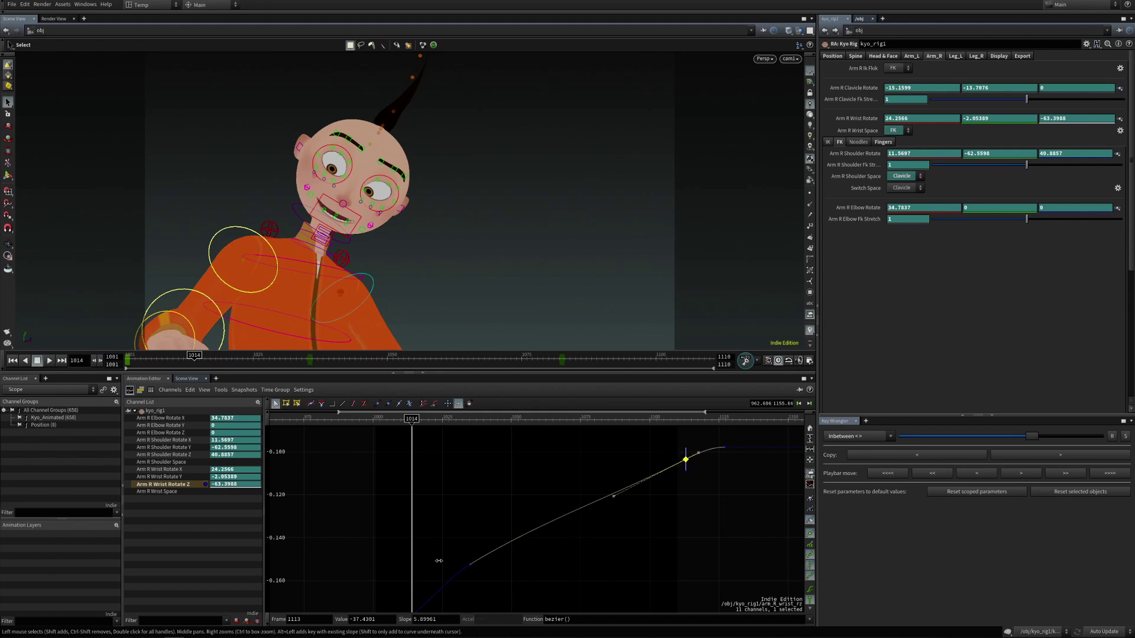
pyautogui.moveTo(1034, 438)
pyautogui.mouseDown()
pyautogui.moveTo(969, 436)
pyautogui.moveTo(1042, 428)
pyautogui.moveTo(1017, 429)
pyautogui.mouseUp()
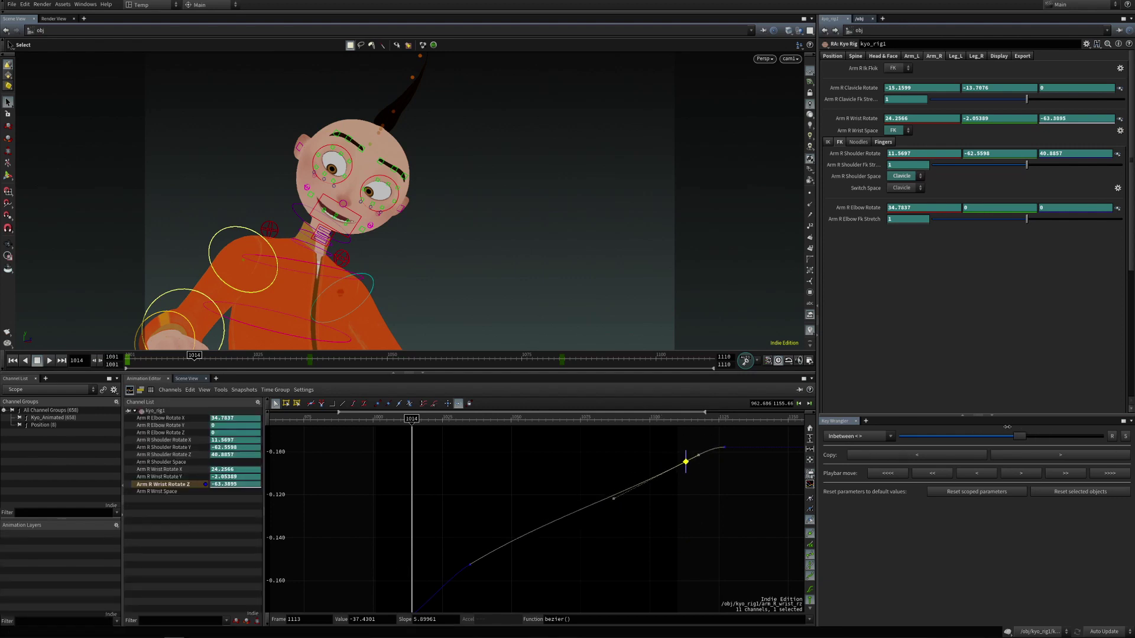
# Switch Key Wrangler to Inbetween % and set the frame 1113 key's value a little under halfway between its neighbouring keys
pyautogui.click(853, 436)
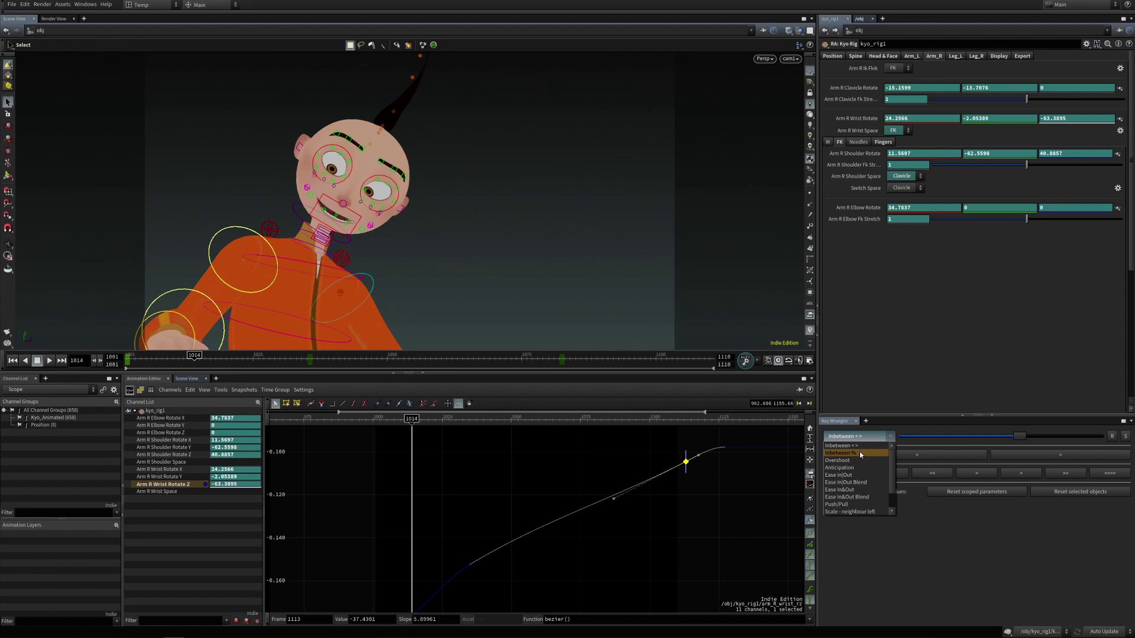
pyautogui.click(859, 452)
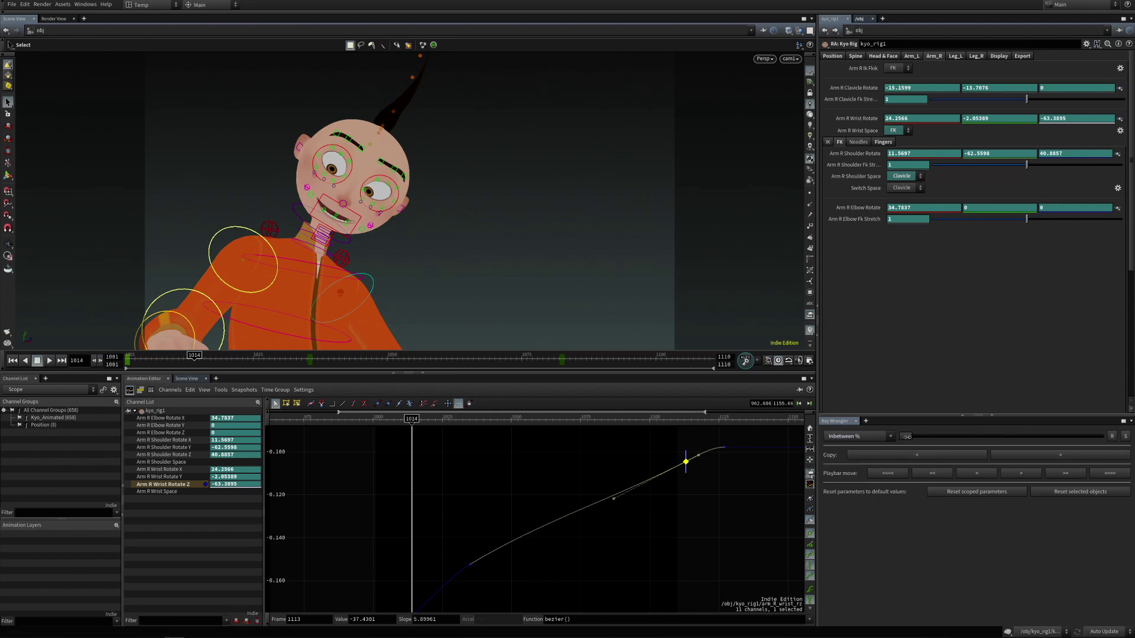
pyautogui.moveTo(907, 436); pyautogui.dragTo(1000, 438)
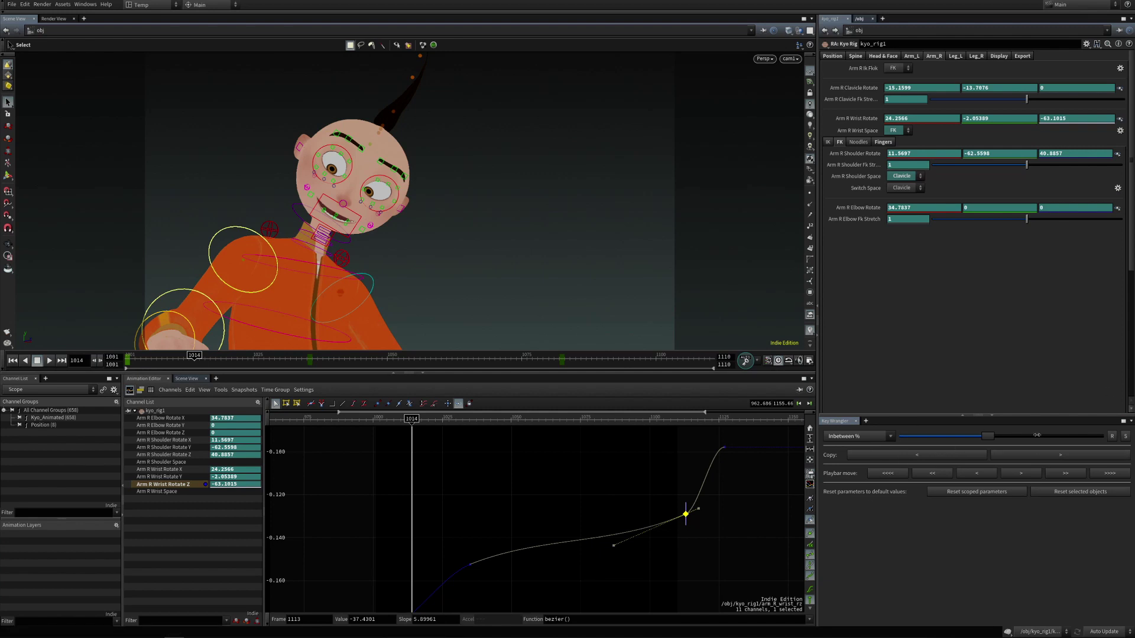
pyautogui.moveTo(449, 527); pyautogui.dragTo(496, 591)
pyautogui.moveTo(654, 495); pyautogui.dragTo(706, 535)
pyautogui.moveTo(459, 526); pyautogui.dragTo(501, 574)
pyautogui.moveTo(660, 440); pyautogui.dragTo(730, 495)
pyautogui.moveTo(641, 489); pyautogui.dragTo(583, 518)
# Move the key back to frame 1082 and try an Inbetween % blend on it, resetting the slider
pyautogui.click(684, 516)
pyautogui.moveTo(685, 516); pyautogui.dragTo(599, 530)
pyautogui.moveTo(1002, 436); pyautogui.dragTo(1007, 441)
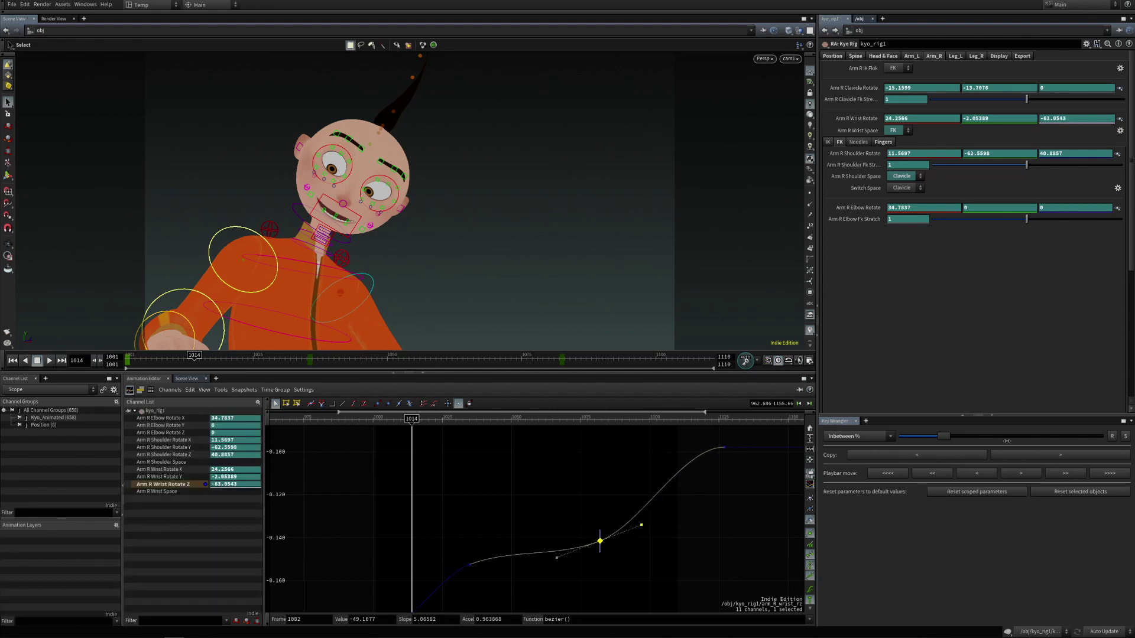
pyautogui.click(1112, 436)
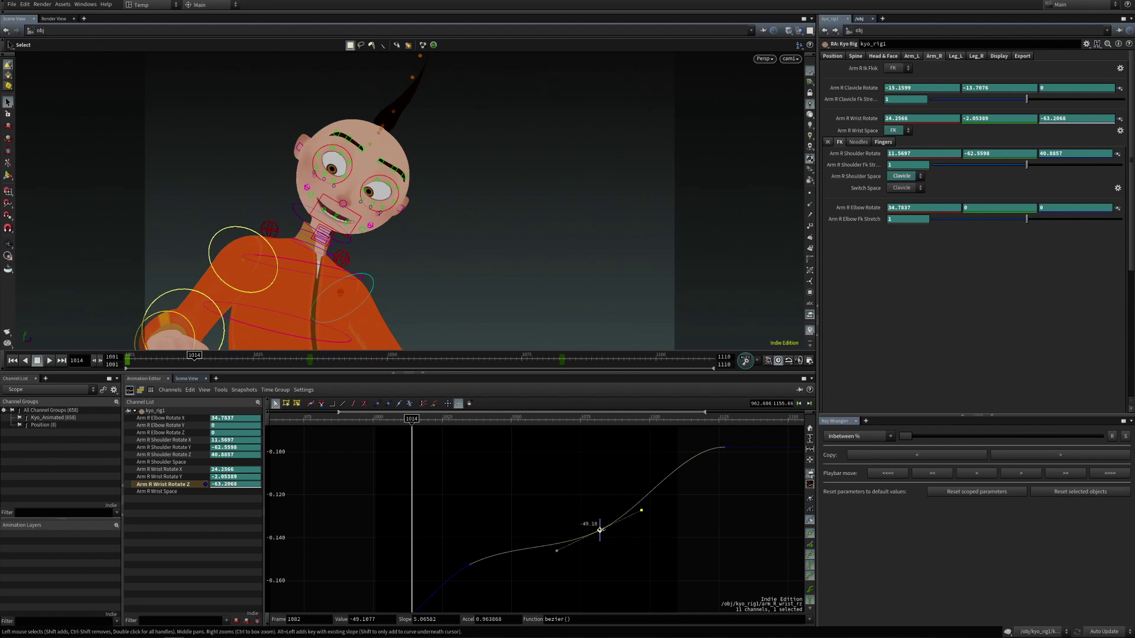
# Raise the frame 1082 key's value to about -39 and reselect the key
pyautogui.moveTo(600, 530); pyautogui.dragTo(599, 470)
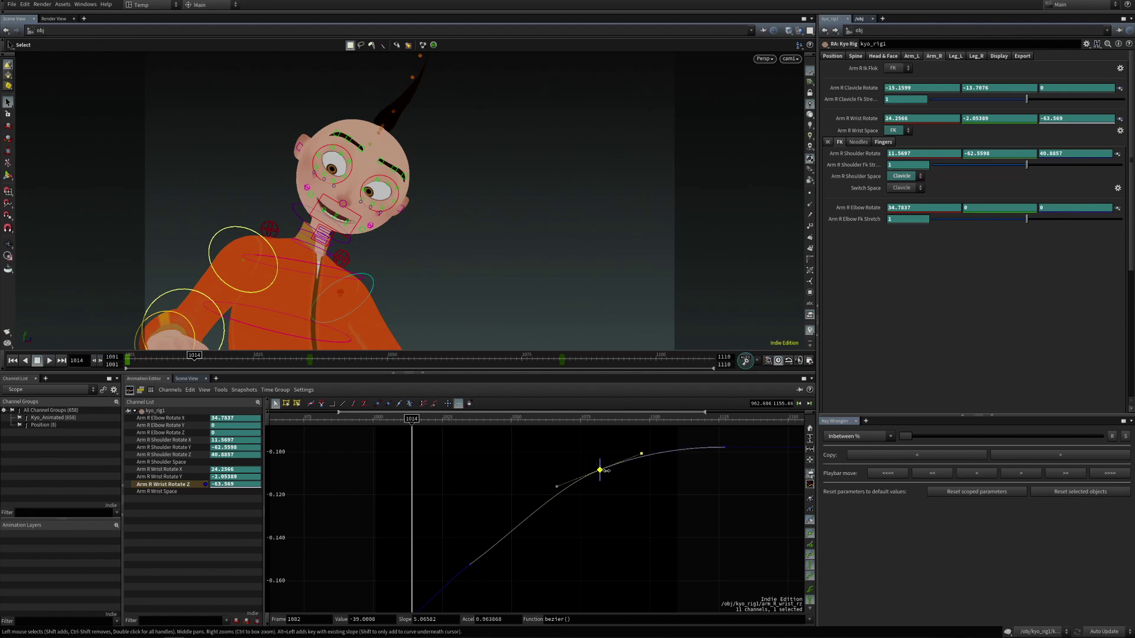
pyautogui.click(601, 501)
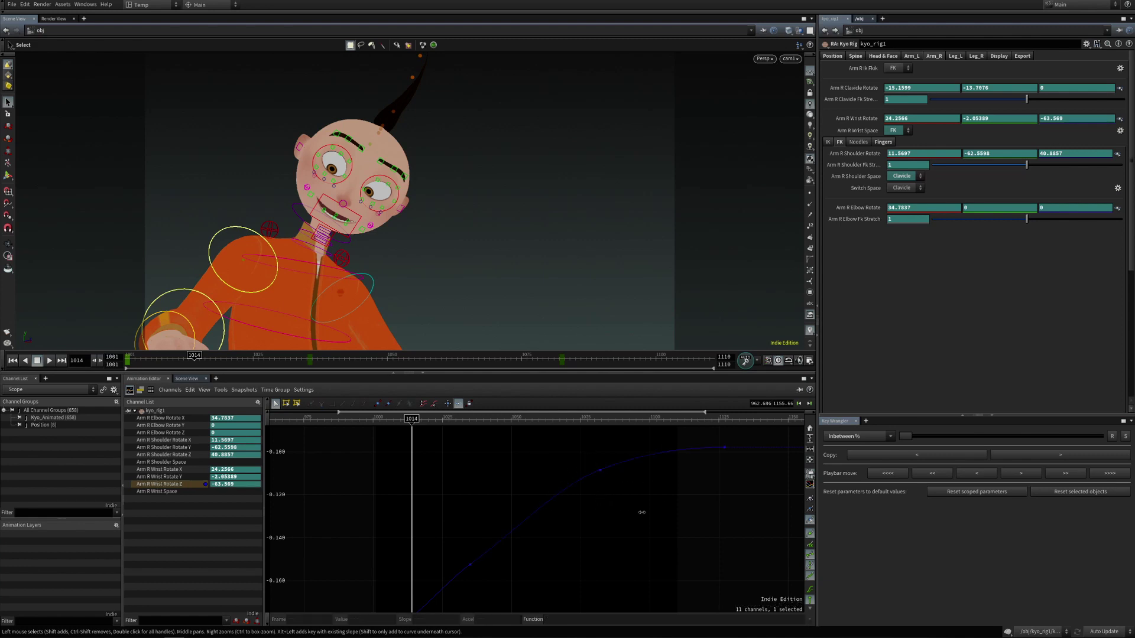
pyautogui.moveTo(583, 451); pyautogui.dragTo(634, 502)
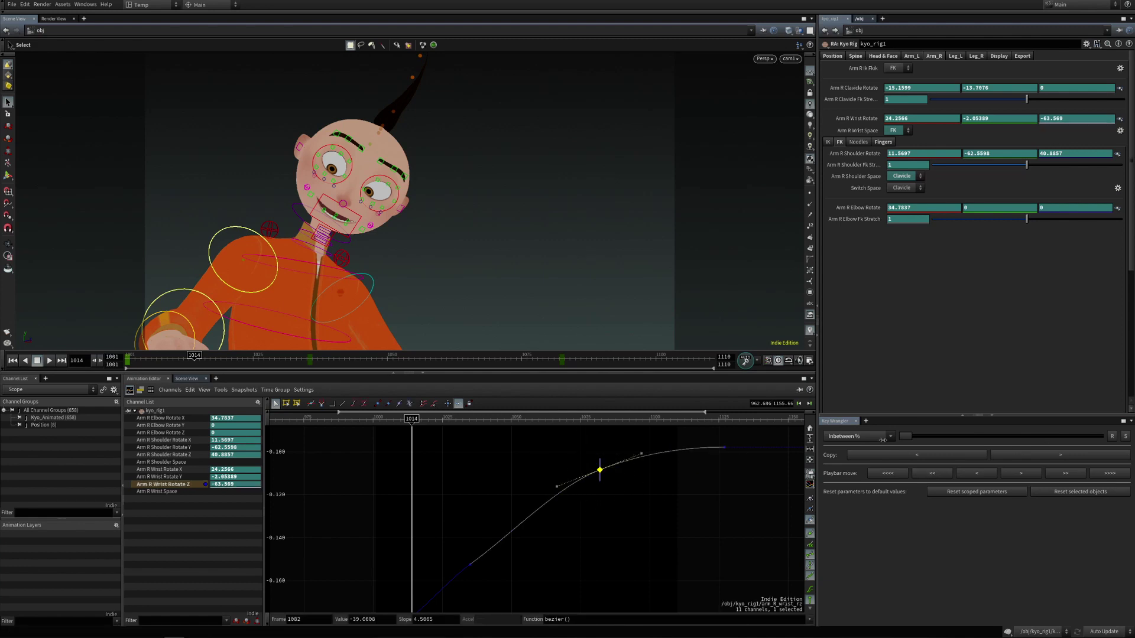
pyautogui.moveTo(908, 435)
pyautogui.mouseDown()
pyautogui.moveTo(998, 437)
pyautogui.moveTo(905, 436)
pyautogui.mouseUp()
pyautogui.click(442, 533)
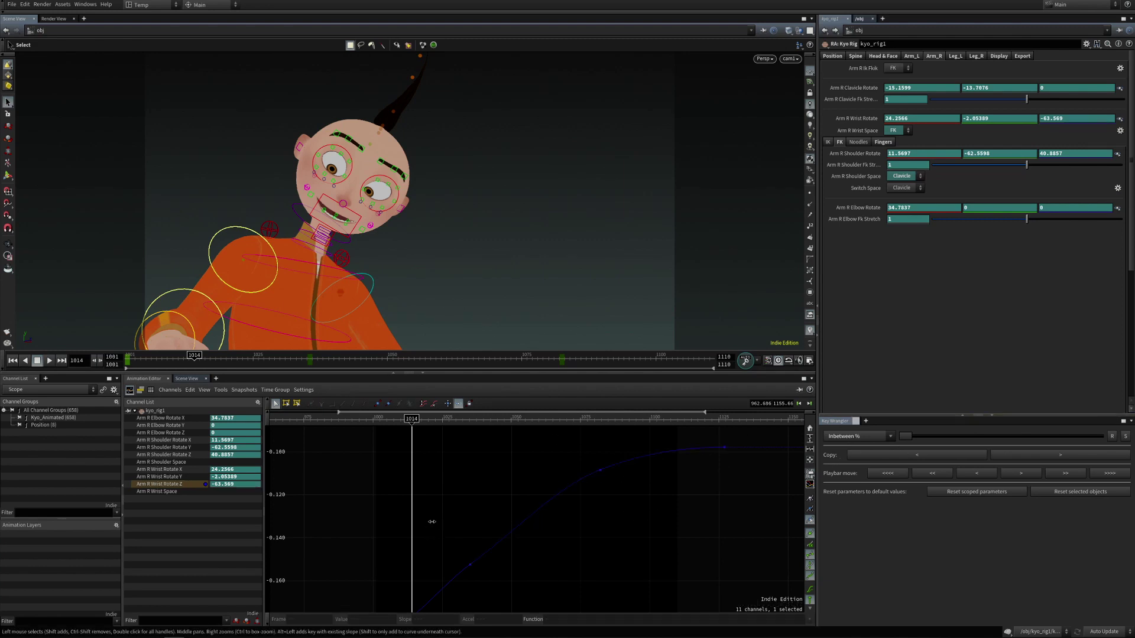
pyautogui.click(470, 564)
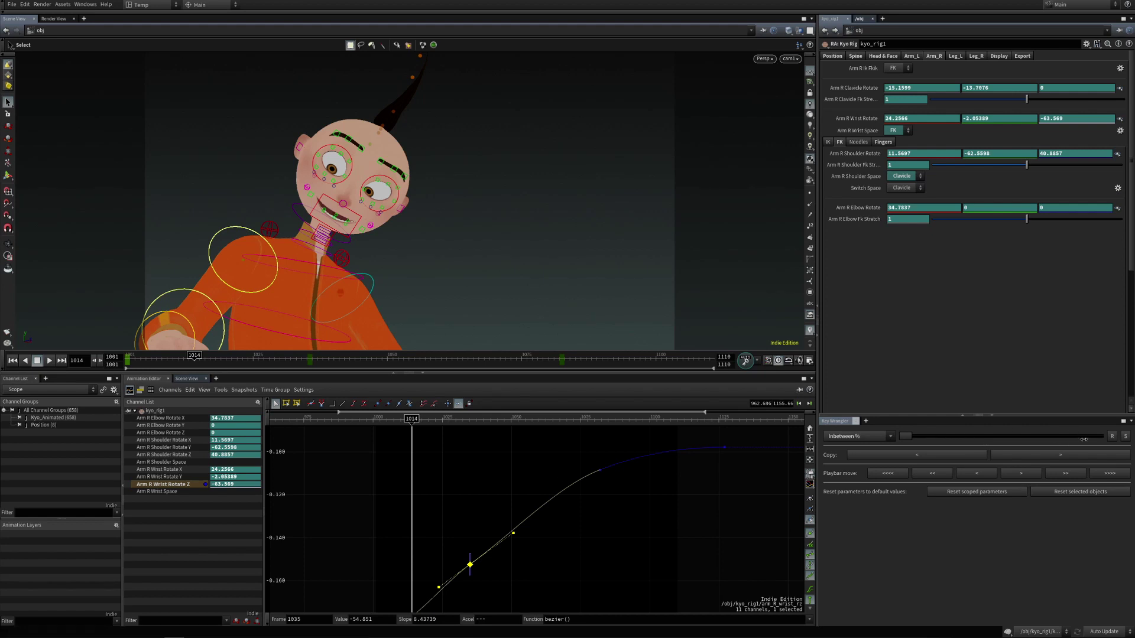
pyautogui.moveTo(441, 506); pyautogui.dragTo(507, 578)
pyautogui.moveTo(558, 450); pyautogui.dragTo(625, 498)
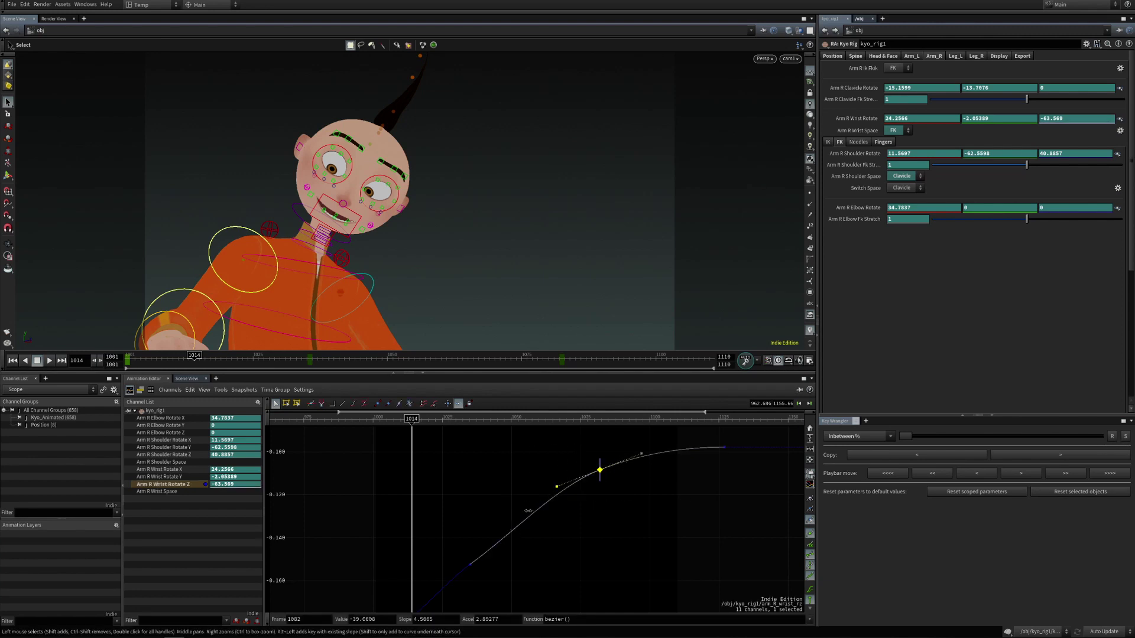
pyautogui.moveTo(444, 445); pyautogui.dragTo(515, 578)
pyautogui.moveTo(534, 443); pyautogui.dragTo(614, 490)
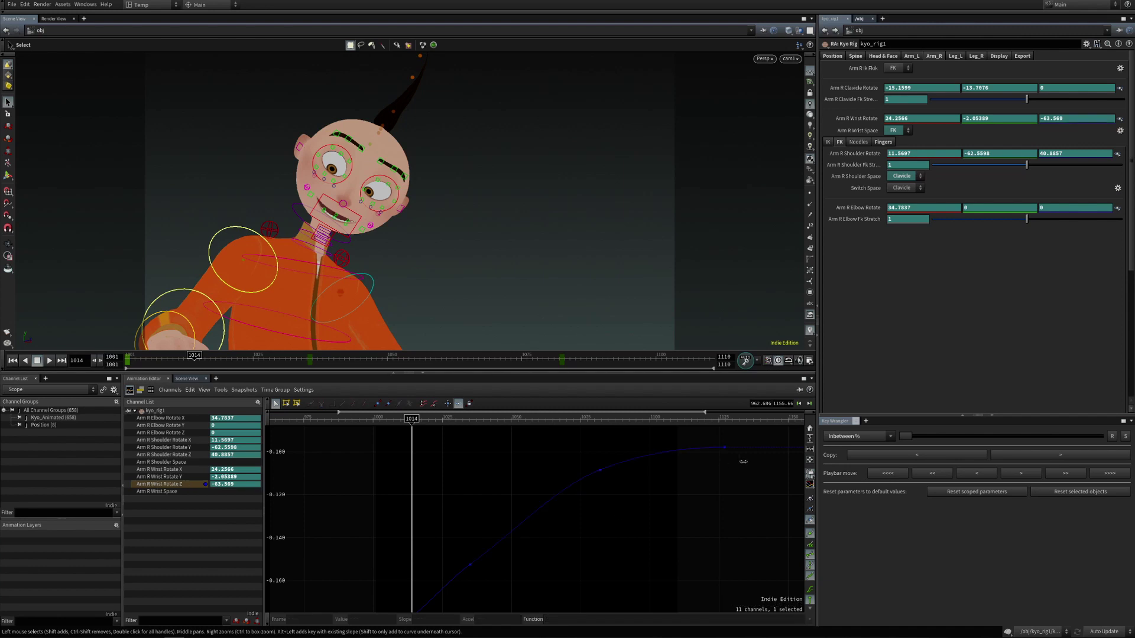
# Switch Key Wrangler to the Overshoot mode and move the playhead to frame 1074
pyautogui.click(840, 436)
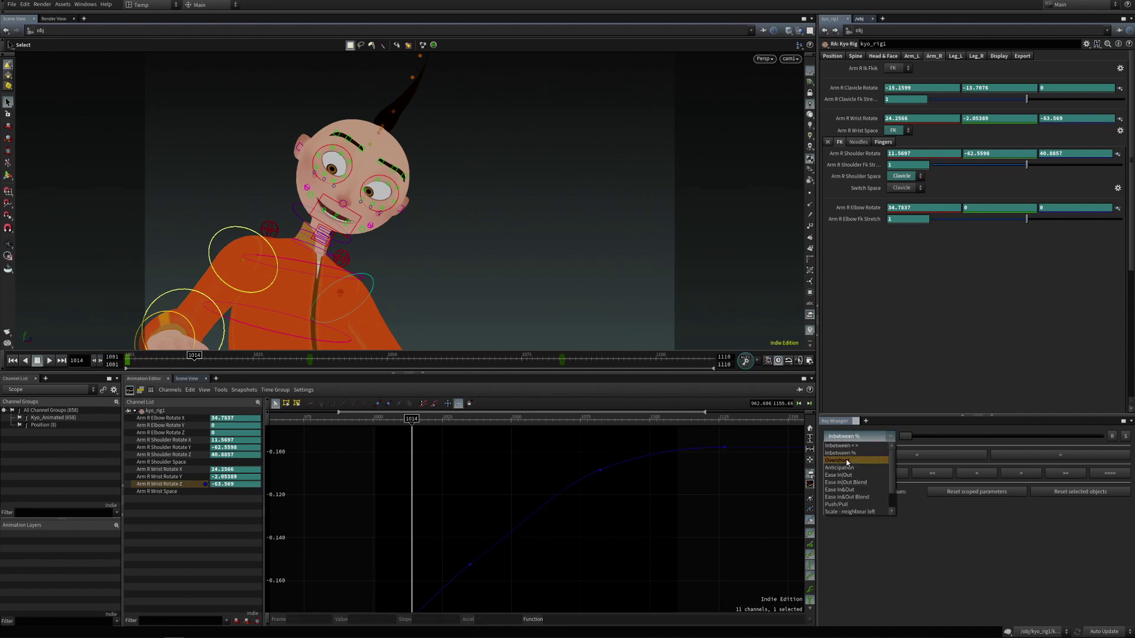
pyautogui.click(846, 459)
pyautogui.moveTo(572, 524); pyautogui.dragTo(561, 552, button='right')
pyautogui.moveTo(562, 552); pyautogui.dragTo(530, 538, button='middle')
pyautogui.moveTo(432, 421); pyautogui.dragTo(543, 428)
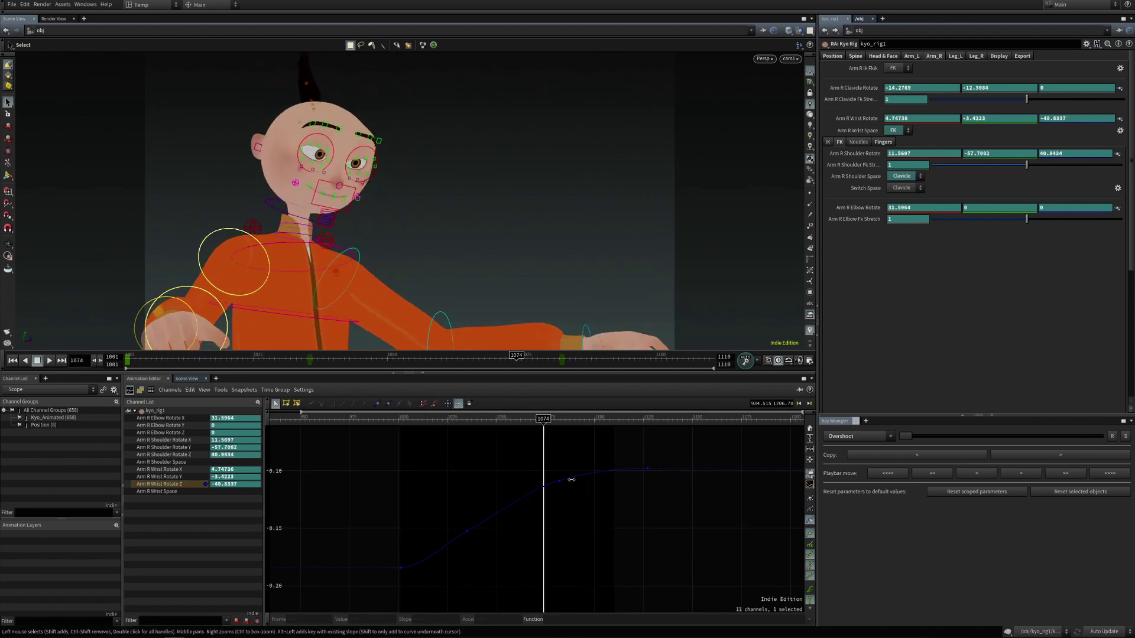
# Lower the last key of the wrist Z curve until it is level with the frame 1082 key
pyautogui.moveTo(648, 469); pyautogui.dragTo(648, 480)
pyautogui.moveTo(592, 503); pyautogui.dragTo(552, 455, button='right')
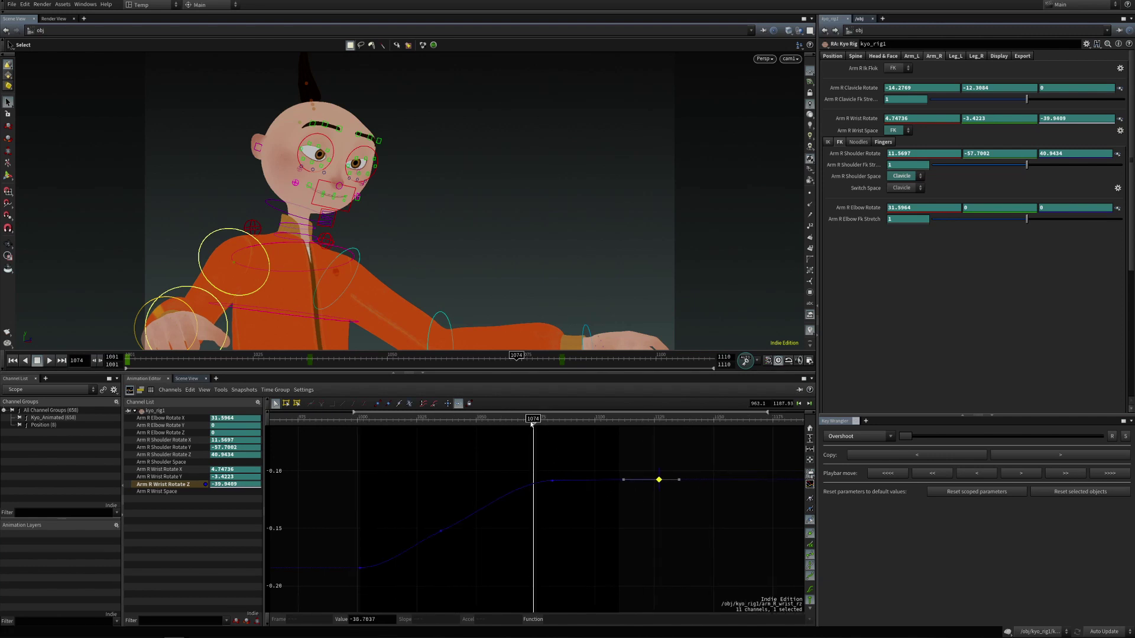
# Select the last wrist Rotate Z key, move the playhead to frame 1127, and try an Overshoot on the key before returning the amount to zero
pyautogui.moveTo(533, 420); pyautogui.dragTo(627, 471)
pyautogui.moveTo(680, 440); pyautogui.dragTo(615, 504)
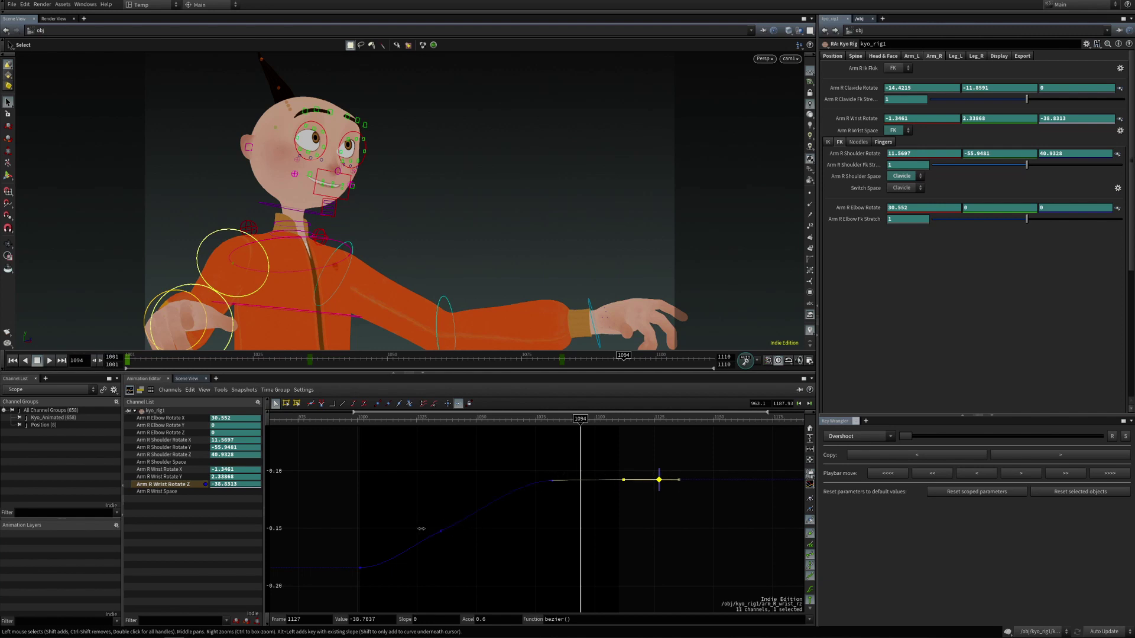
pyautogui.moveTo(556, 458); pyautogui.dragTo(658, 446)
pyautogui.moveTo(905, 438); pyautogui.dragTo(952, 439)
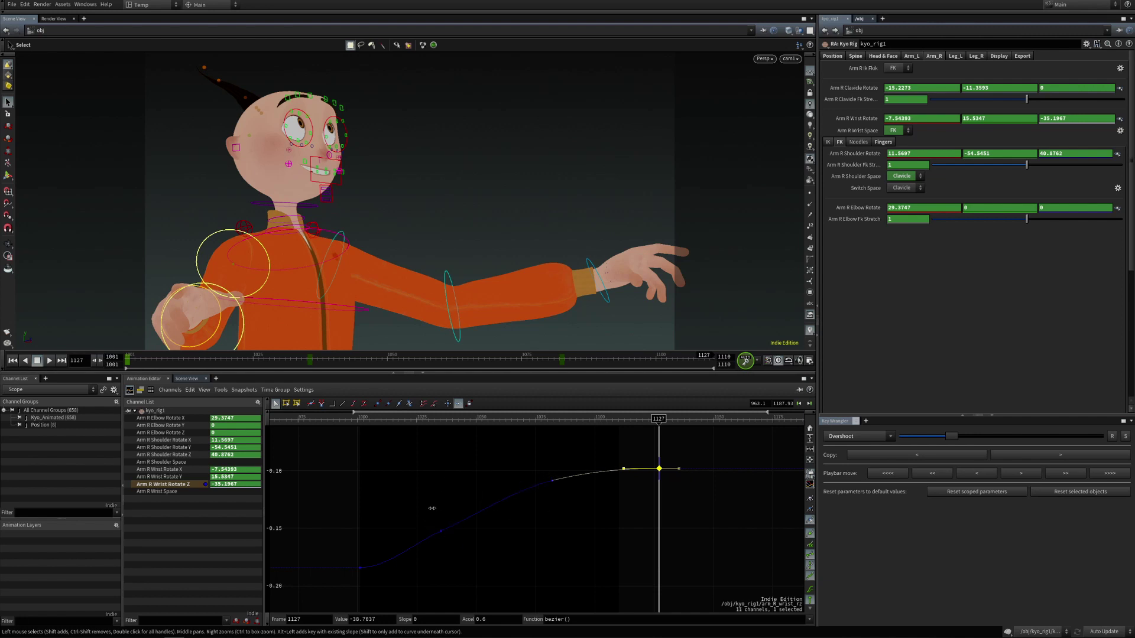
pyautogui.click(440, 531)
pyautogui.moveTo(525, 460); pyautogui.dragTo(576, 503)
pyautogui.moveTo(631, 447); pyautogui.dragTo(692, 494)
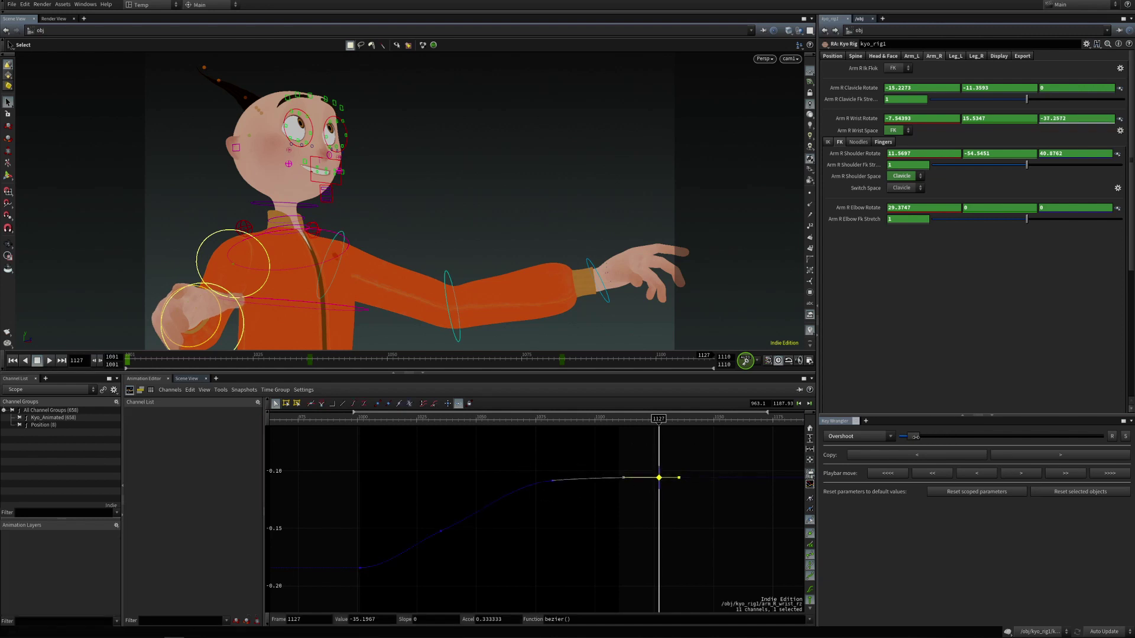
pyautogui.moveTo(952, 437); pyautogui.dragTo(898, 436)
pyautogui.click(876, 436)
pyautogui.click(875, 436)
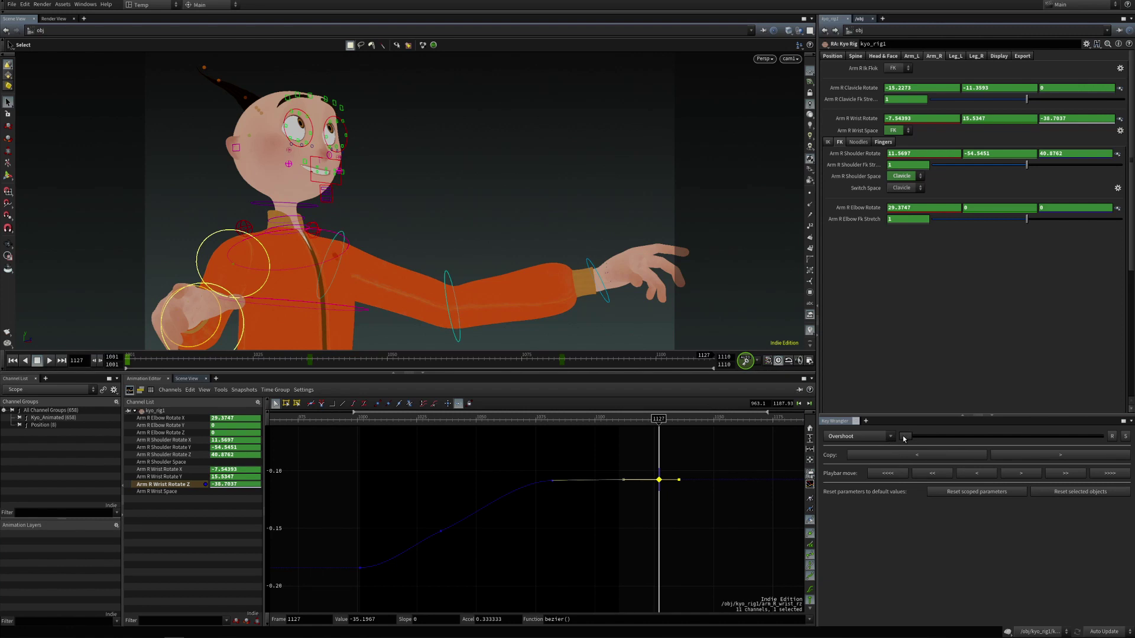
# Try weaker and stronger Overshoot amounts on the frame 1127 wrist Rotate Z key, ending back at zero
pyautogui.moveTo(903, 437); pyautogui.dragTo(1091, 436)
pyautogui.moveTo(684, 491); pyautogui.dragTo(783, 407, button='right')
pyautogui.moveTo(1073, 432); pyautogui.dragTo(962, 436)
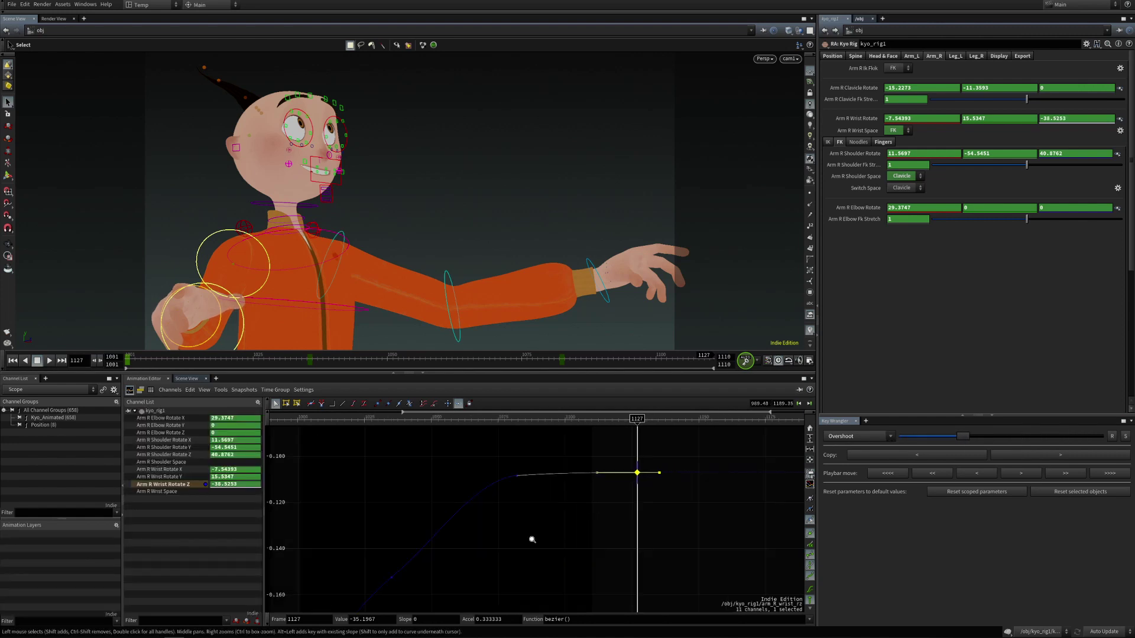
pyautogui.scroll(-1, 632, 523)
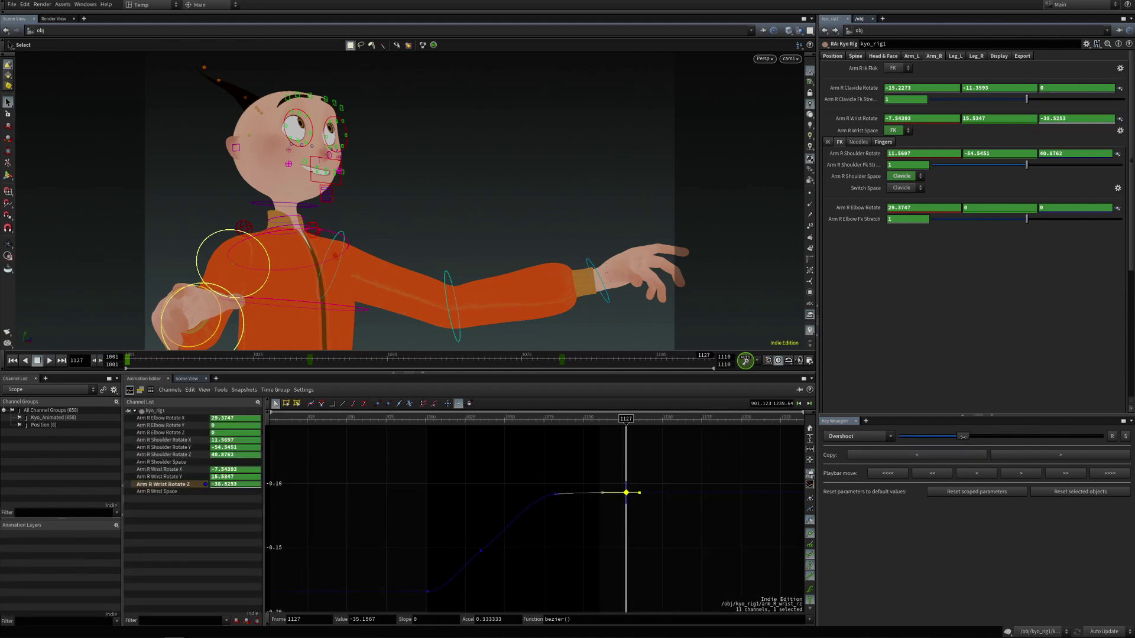
pyautogui.moveTo(963, 436)
pyautogui.mouseDown()
pyautogui.moveTo(893, 437)
pyautogui.moveTo(1066, 440)
pyautogui.moveTo(907, 442)
pyautogui.moveTo(1013, 437)
pyautogui.moveTo(939, 443)
pyautogui.moveTo(993, 438)
pyautogui.moveTo(980, 436)
pyautogui.mouseUp()
pyautogui.moveTo(598, 494); pyautogui.dragTo(652, 466, button='right')
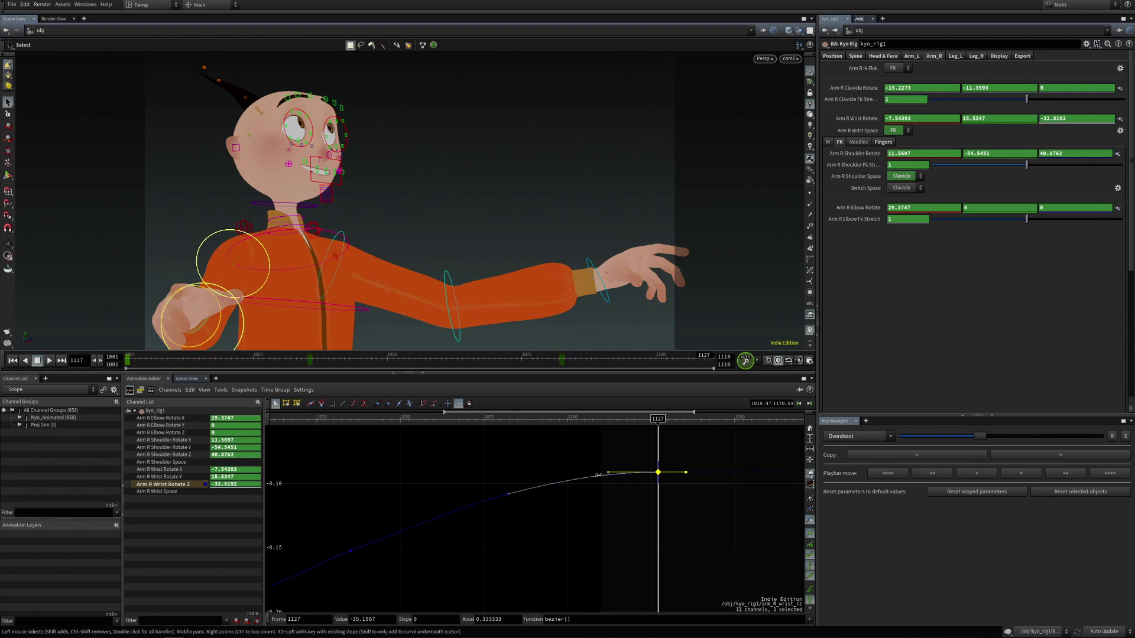
pyautogui.moveTo(984, 438); pyautogui.dragTo(906, 437)
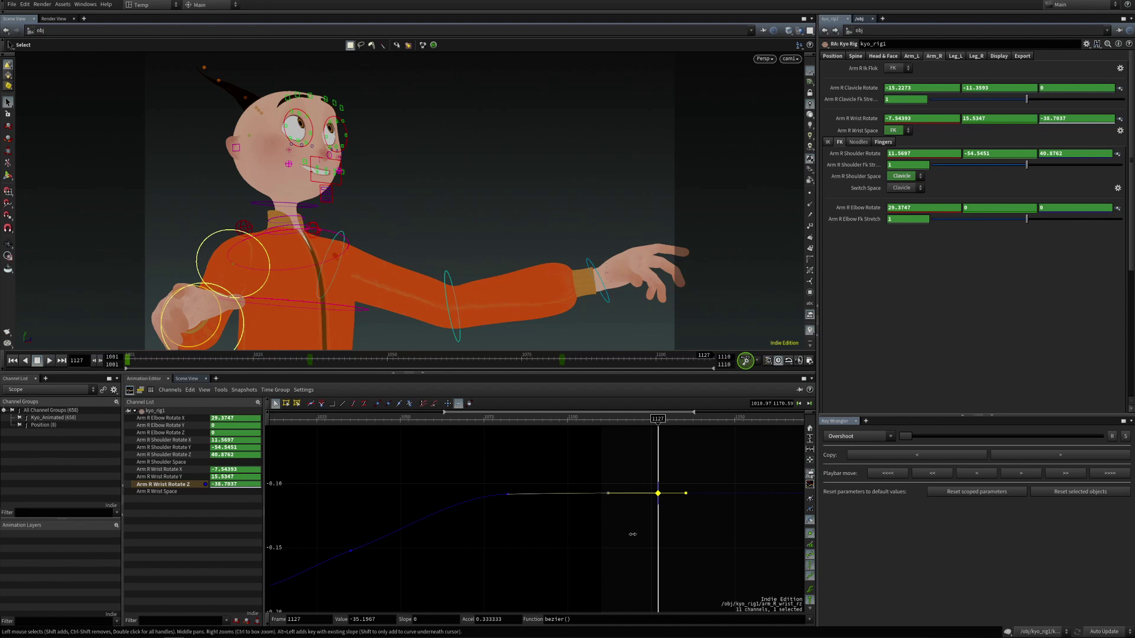
# Deselect the frame 1127 key and switch Key Wrangler to the Anticipation mode
pyautogui.moveTo(601, 563); pyautogui.dragTo(537, 558, button='right')
pyautogui.moveTo(537, 558); pyautogui.dragTo(536, 523, button='middle')
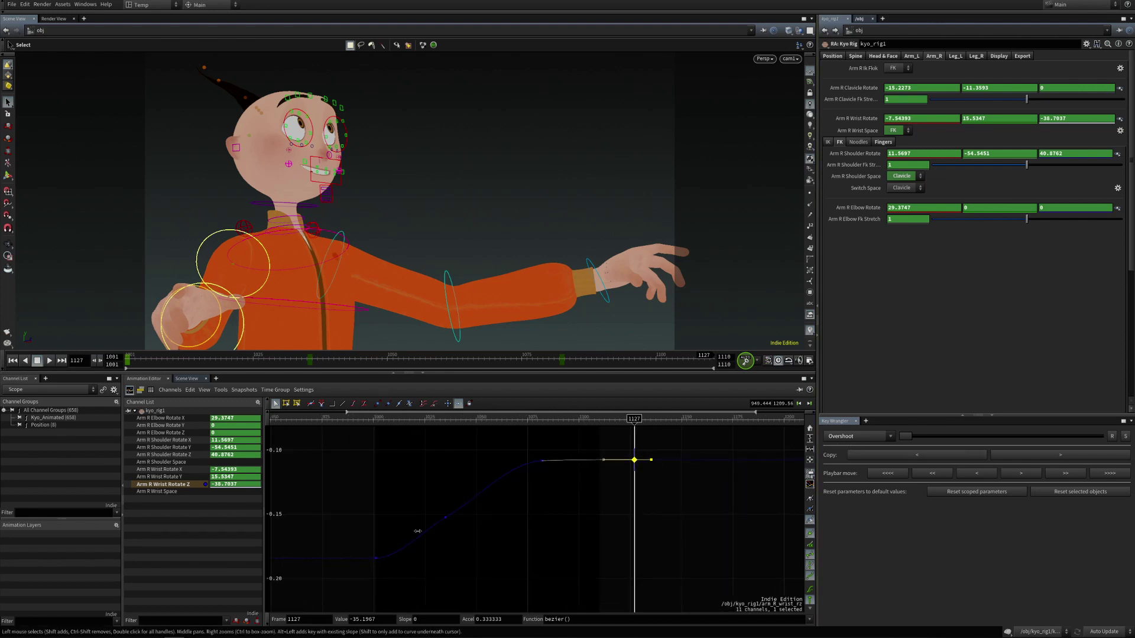
pyautogui.click(519, 524)
pyautogui.click(890, 436)
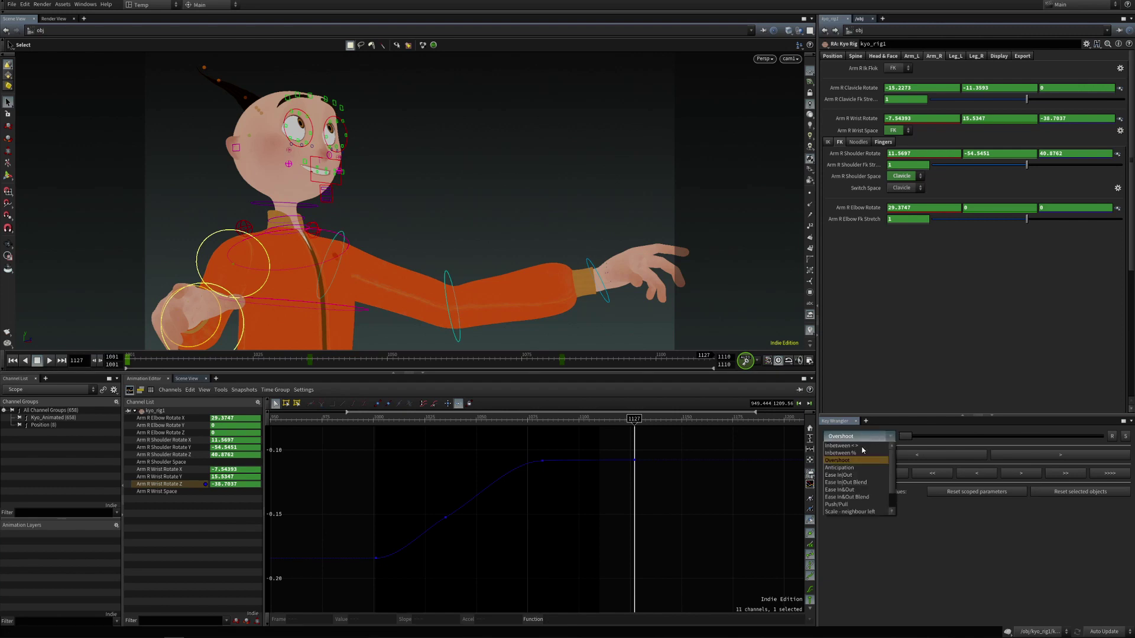
pyautogui.click(855, 468)
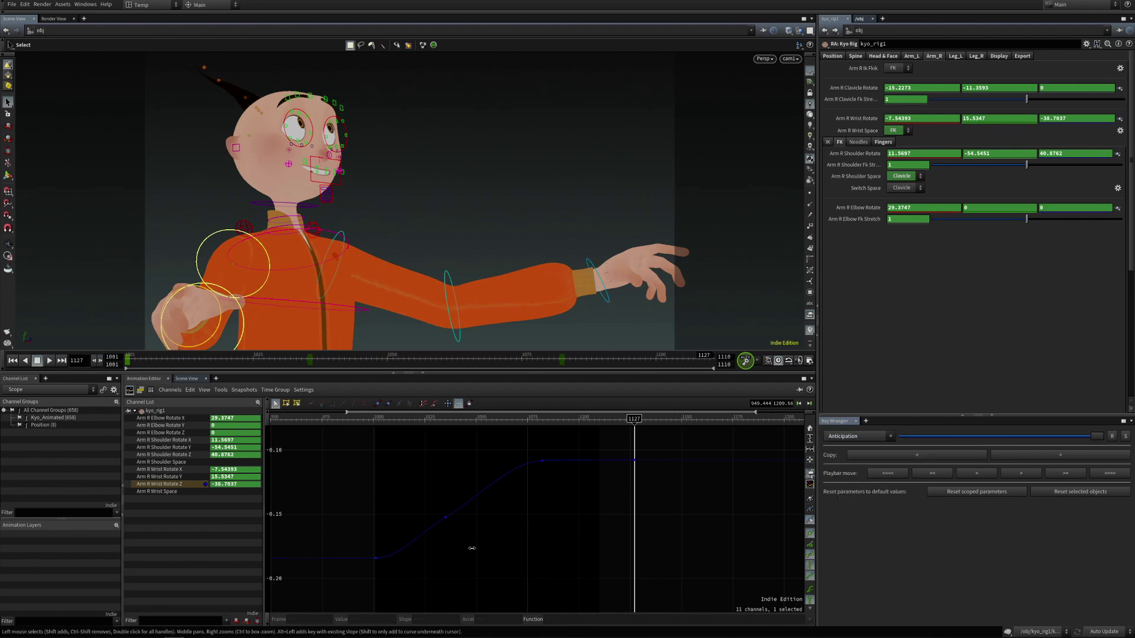
# Select the wrist Rotate Z key at frame 1001, move the playhead there, and try a full Anticipation before resetting the amount
pyautogui.click(375, 558)
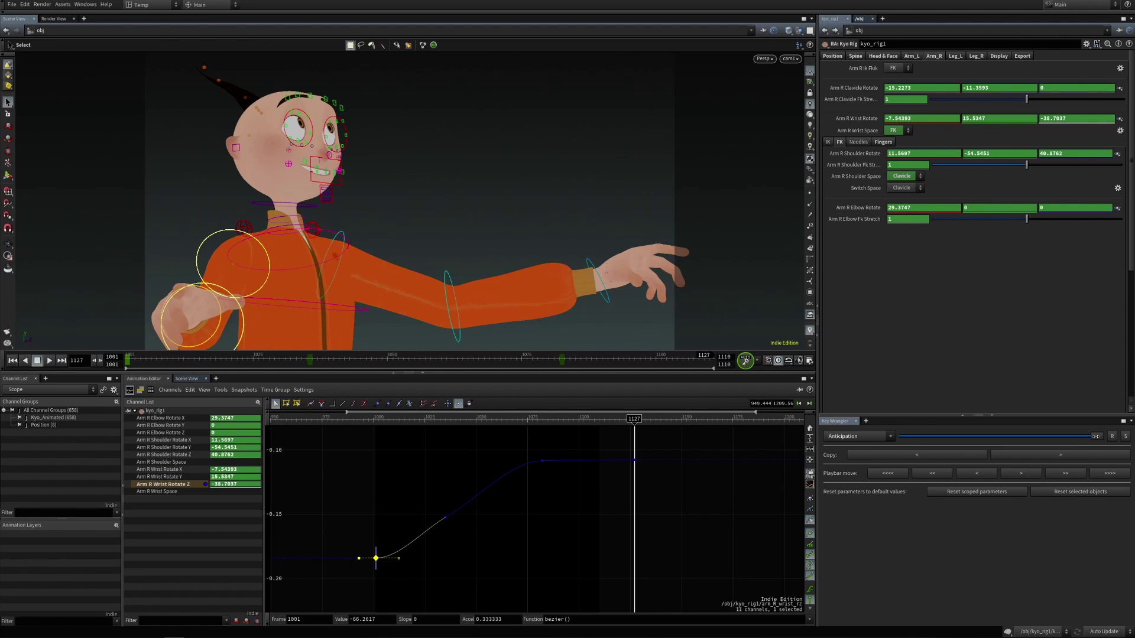
pyautogui.moveTo(1096, 437); pyautogui.dragTo(898, 437)
pyautogui.moveTo(384, 423); pyautogui.dragTo(375, 424)
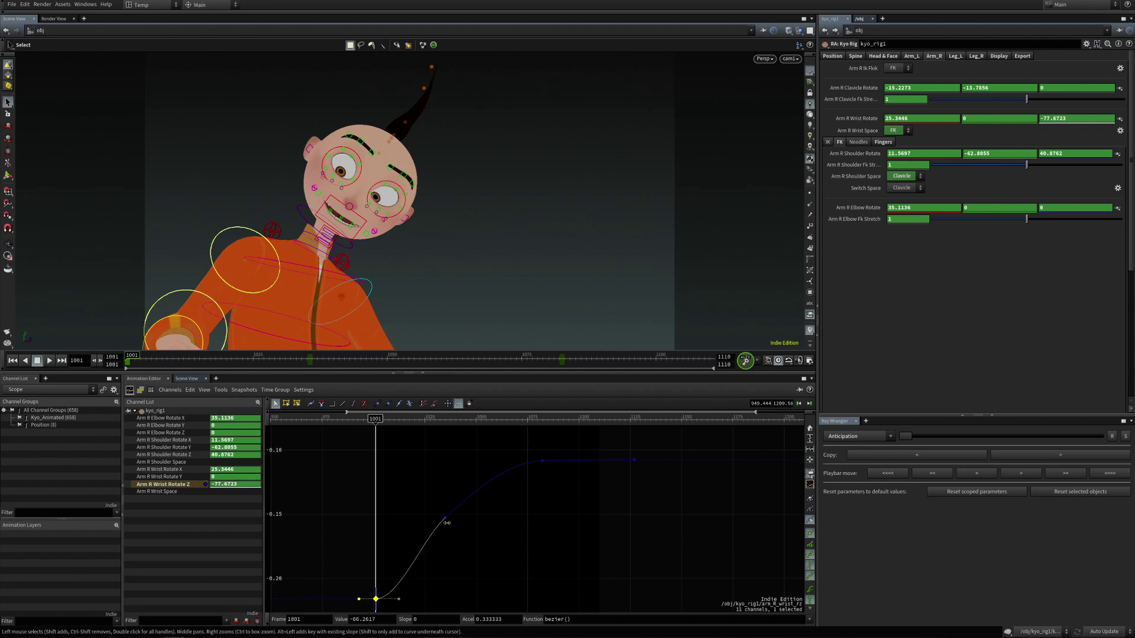
pyautogui.moveTo(1088, 435); pyautogui.dragTo(1112, 437)
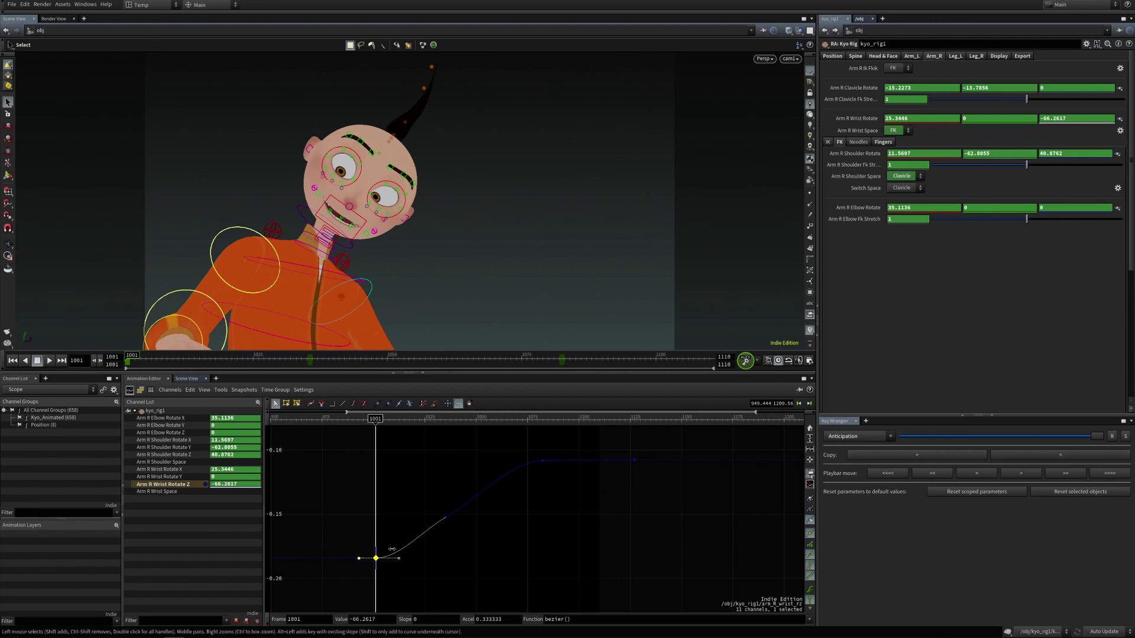
# Raise the frame 1001 wrist Rotate Z key to about -55.8 and adjust it with Anticipation
pyautogui.moveTo(398, 558); pyautogui.dragTo(376, 521)
pyautogui.hotkey('ctrl', 'z')
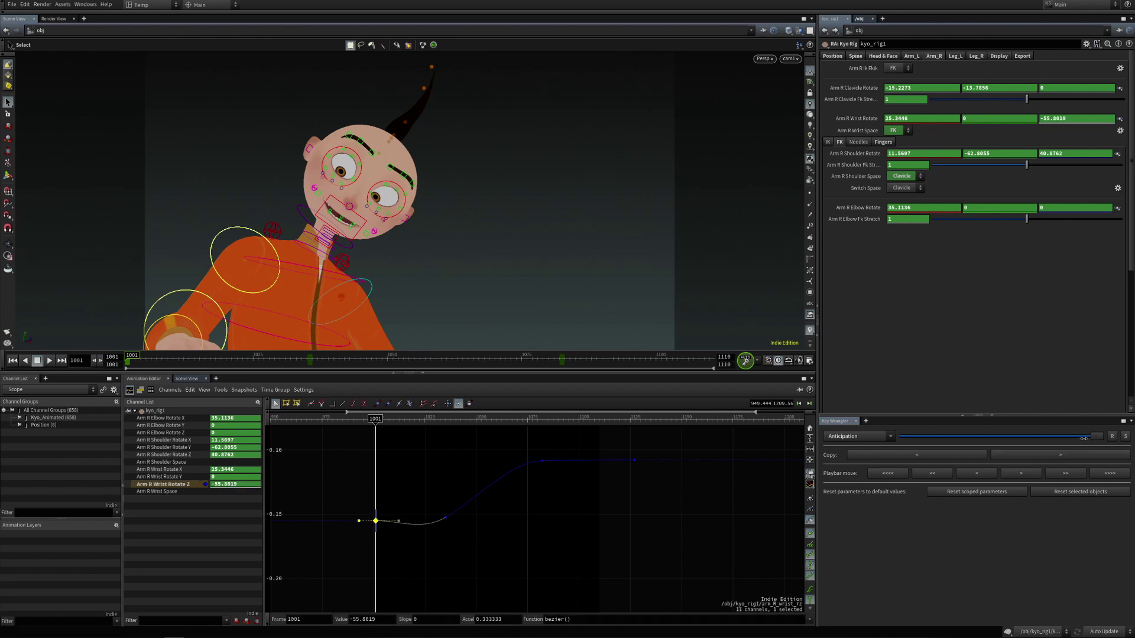
pyautogui.click(1096, 436)
pyautogui.moveTo(1097, 437); pyautogui.dragTo(985, 437)
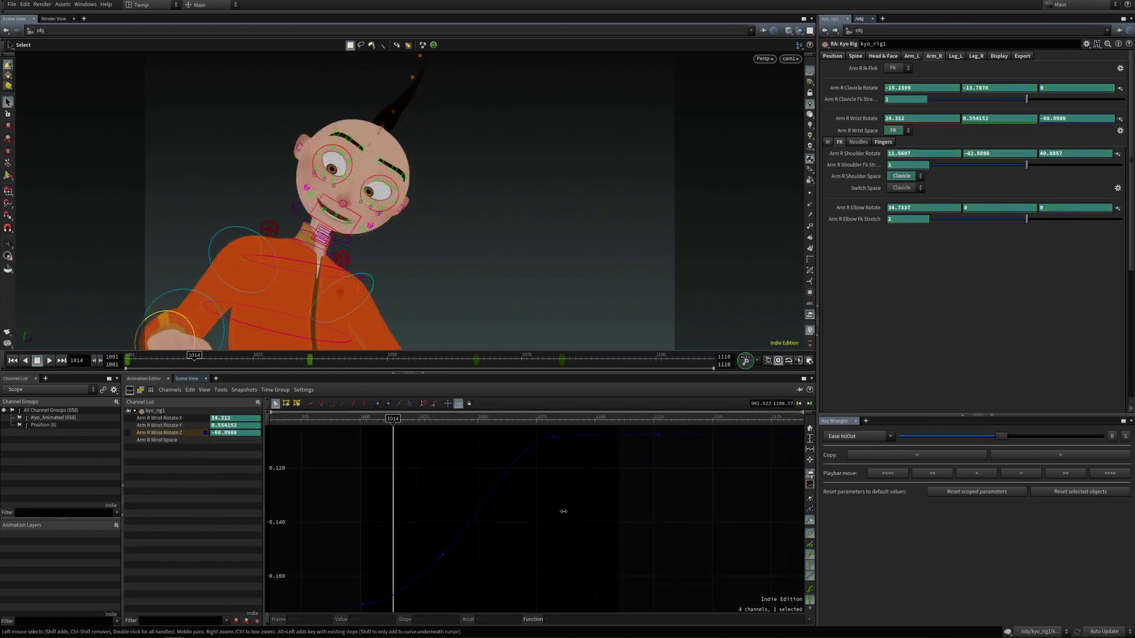
# Choose the Ease In/Out mode in Key Wrangler and frame the wrist Rotate X curve in the graph
pyautogui.click(849, 436)
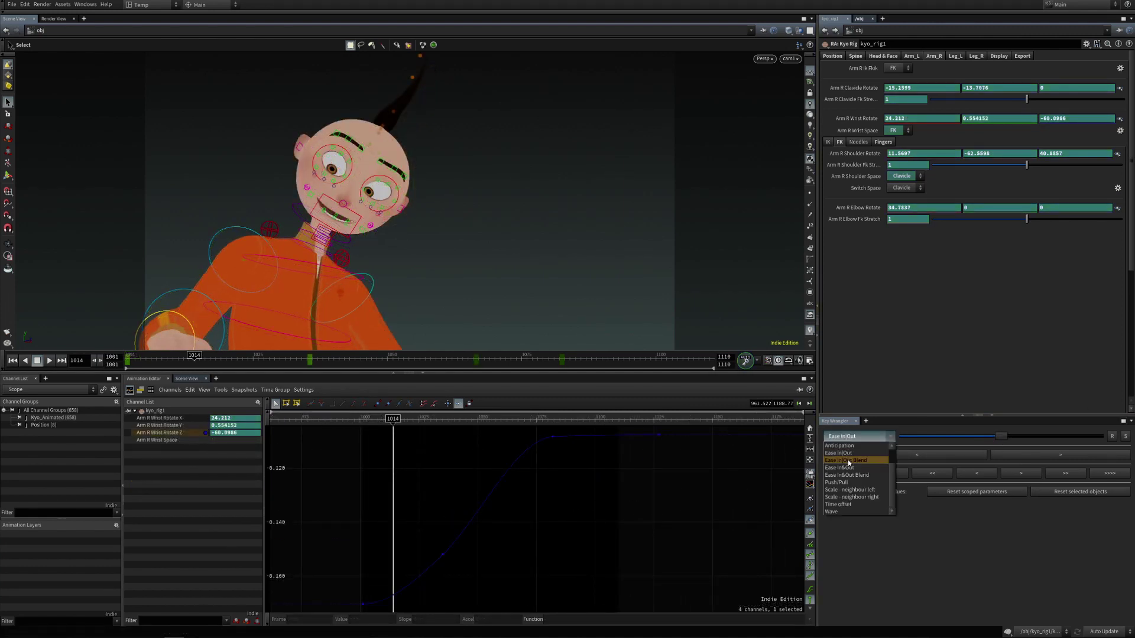
pyautogui.click(850, 453)
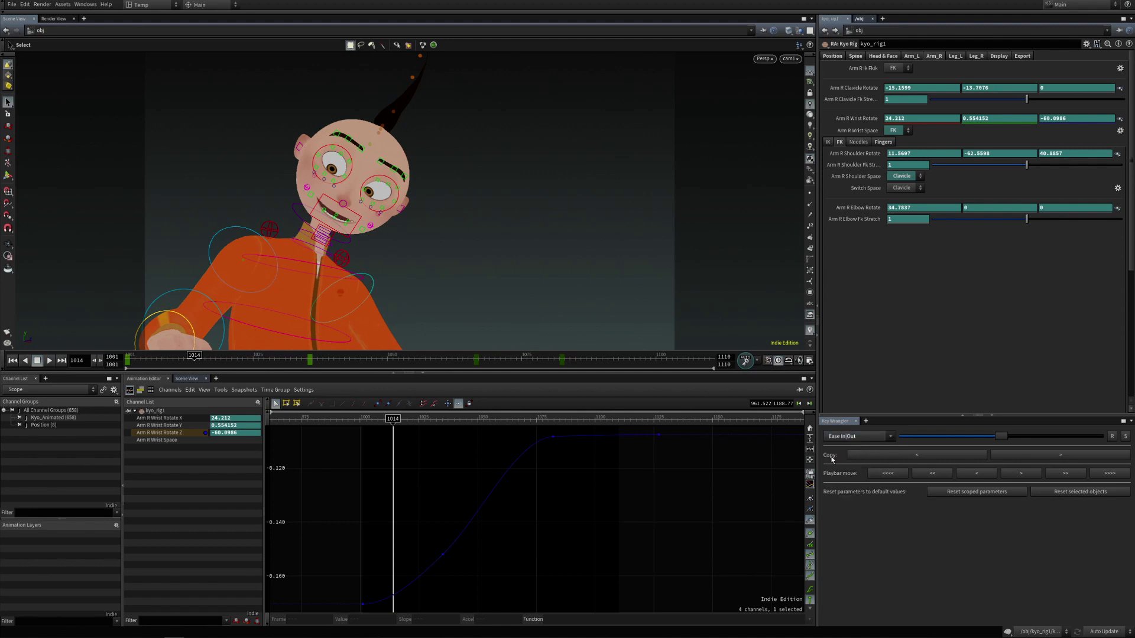
pyautogui.click(167, 418)
pyautogui.press('h')
pyautogui.moveTo(447, 559); pyautogui.dragTo(301, 532, button='right')
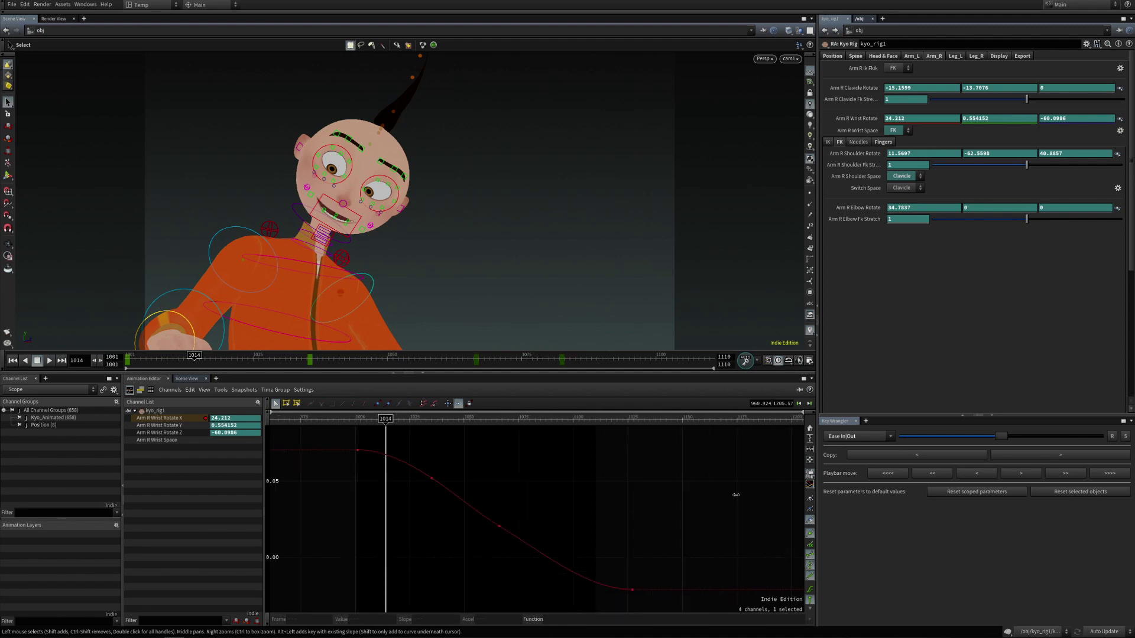
# Insert extra keys on the wrist Rotate X curve at frame 1014, around its middle, and near its end
pyautogui.keyDown('alt'); pyautogui.click(385, 455); pyautogui.keyUp('alt')
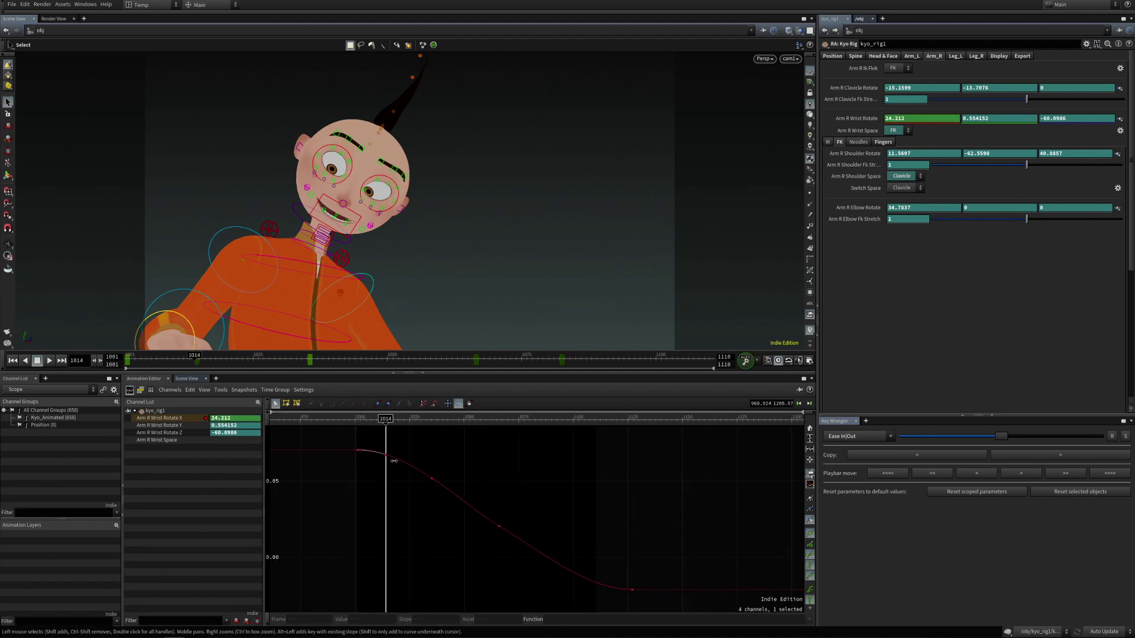
pyautogui.keyDown('alt'); pyautogui.click(466, 503); pyautogui.keyUp('alt')
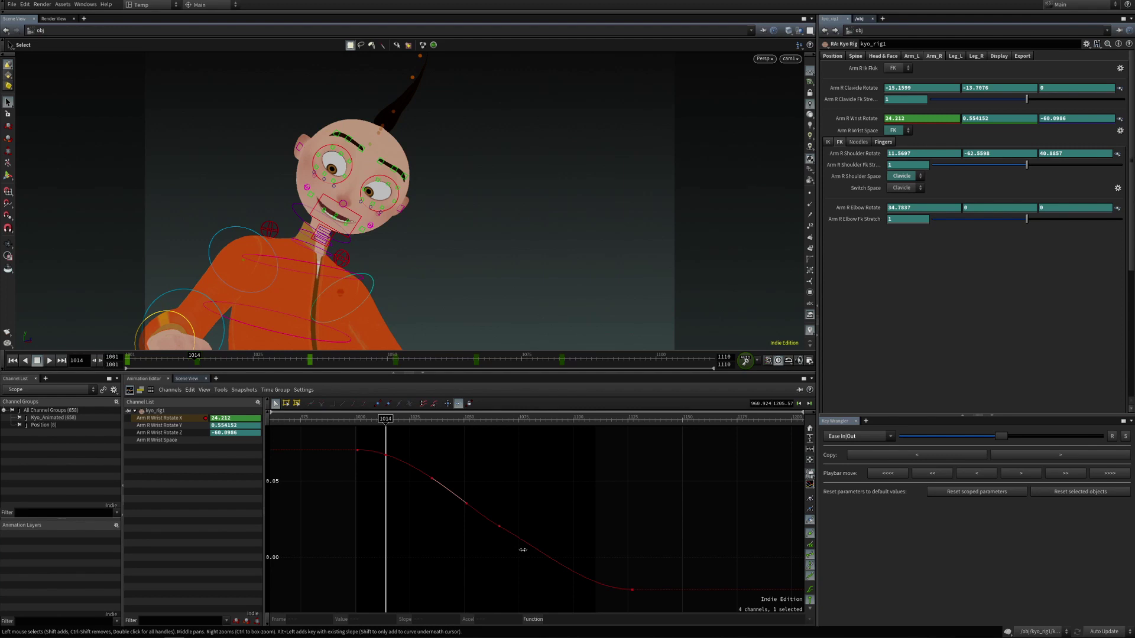
pyautogui.keyDown('alt'); pyautogui.click(581, 575); pyautogui.keyUp('alt')
# Shift the in-between keys of the wrist Rotate X curve up and down to give it an uneven, wavy shape
pyautogui.moveTo(499, 525); pyautogui.dragTo(499, 536)
pyautogui.moveTo(434, 481); pyautogui.dragTo(431, 449)
pyautogui.moveTo(544, 553); pyautogui.dragTo(546, 565)
pyautogui.moveTo(427, 514); pyautogui.dragTo(444, 549, button='right')
pyautogui.click(444, 555)
pyautogui.moveTo(553, 576); pyautogui.dragTo(553, 560)
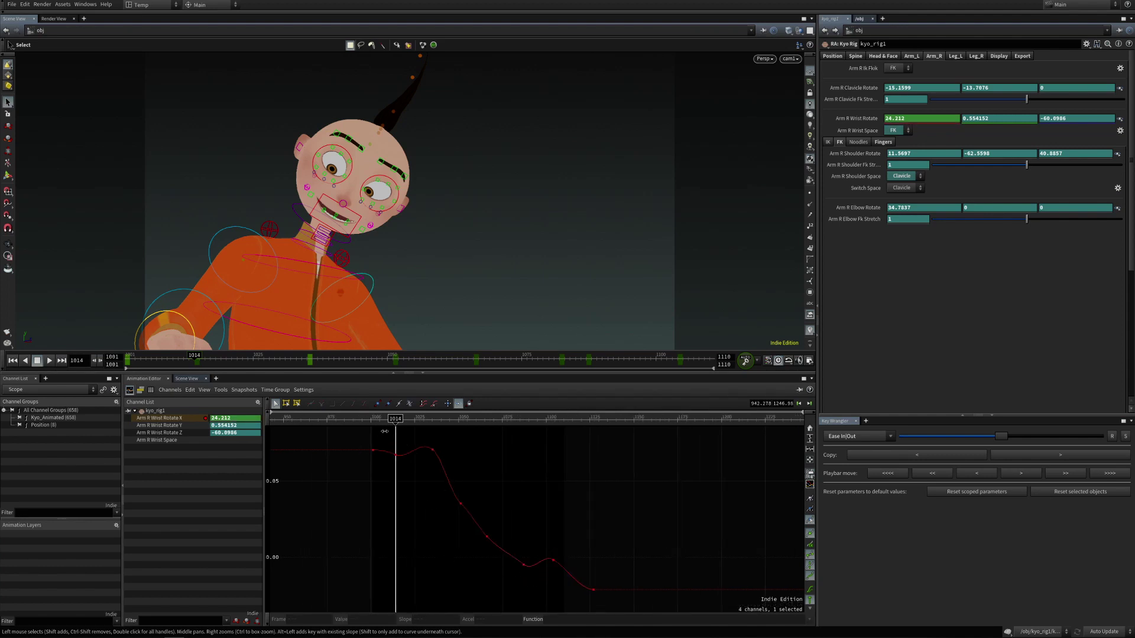
# Select the six in-between wrist Rotate X keys and try Ease In/Out and Ease In/Out Blend on them, resetting the amount
pyautogui.moveTo(384, 430); pyautogui.dragTo(562, 584)
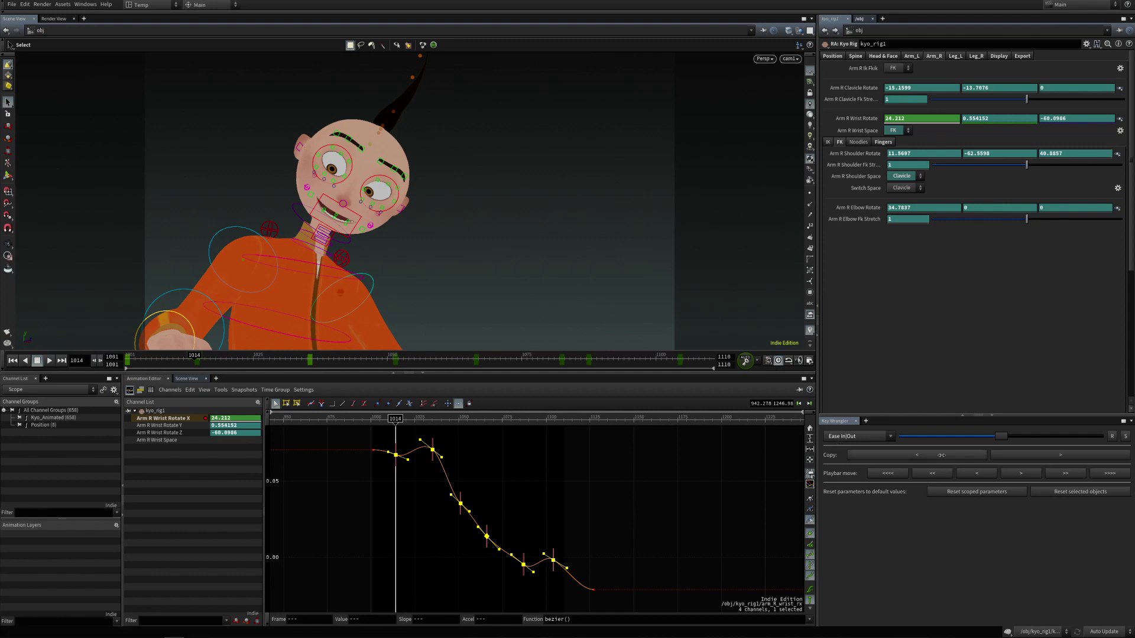
pyautogui.moveTo(1003, 437); pyautogui.dragTo(1069, 437)
pyautogui.click(870, 438)
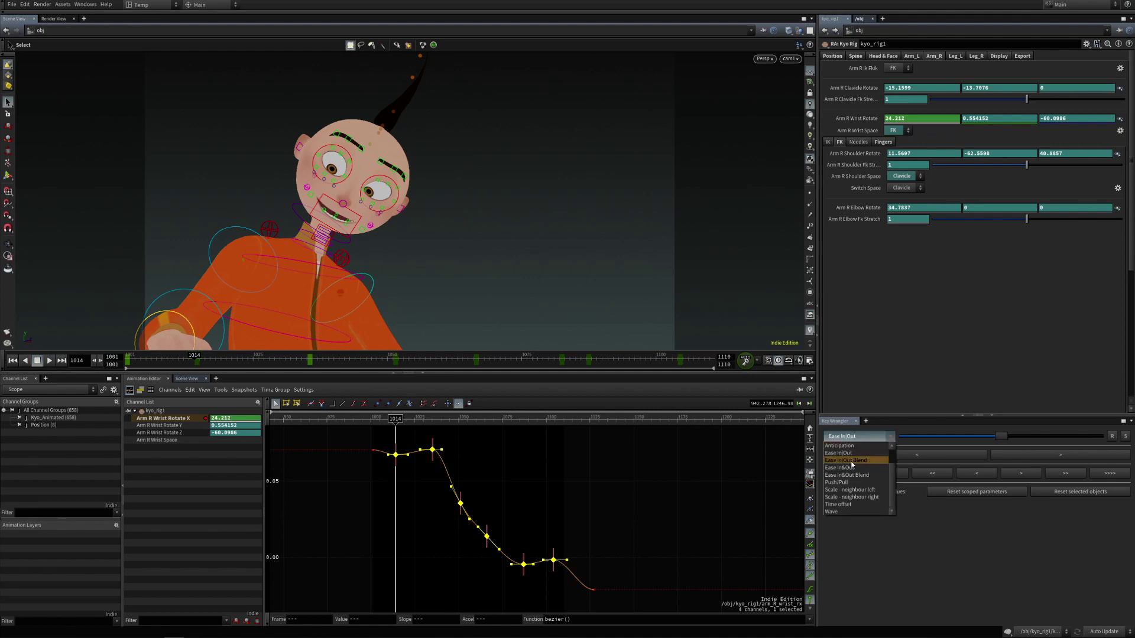
pyautogui.click(855, 461)
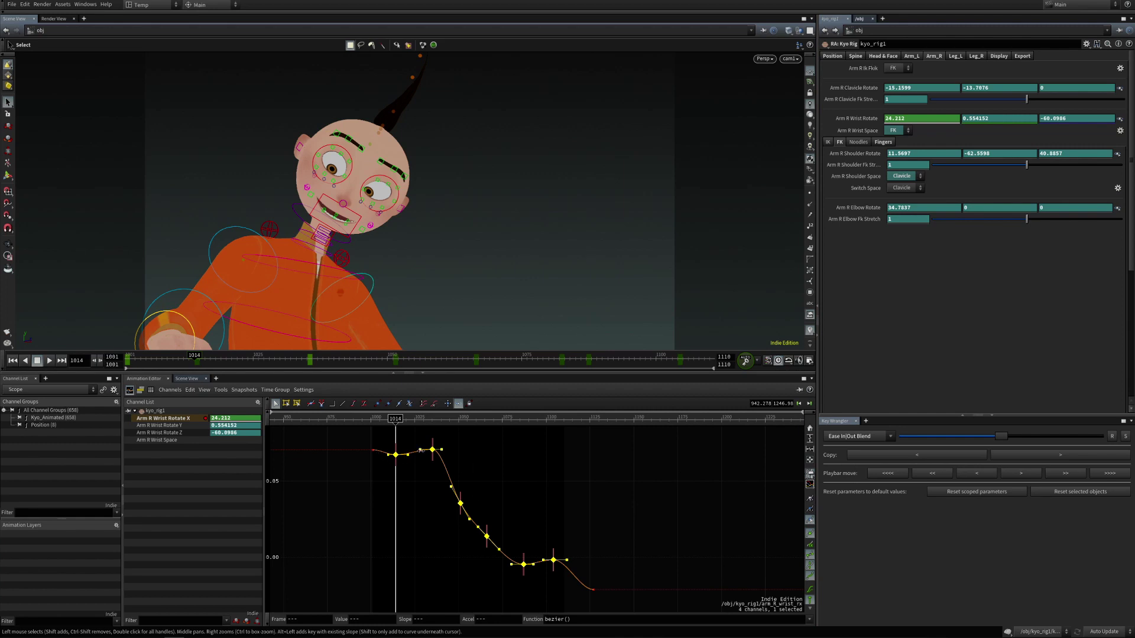
pyautogui.moveTo(1001, 436)
pyautogui.mouseDown()
pyautogui.moveTo(922, 437)
pyautogui.moveTo(1093, 439)
pyautogui.moveTo(915, 442)
pyautogui.moveTo(1002, 440)
pyautogui.moveTo(990, 442)
pyautogui.mouseUp()
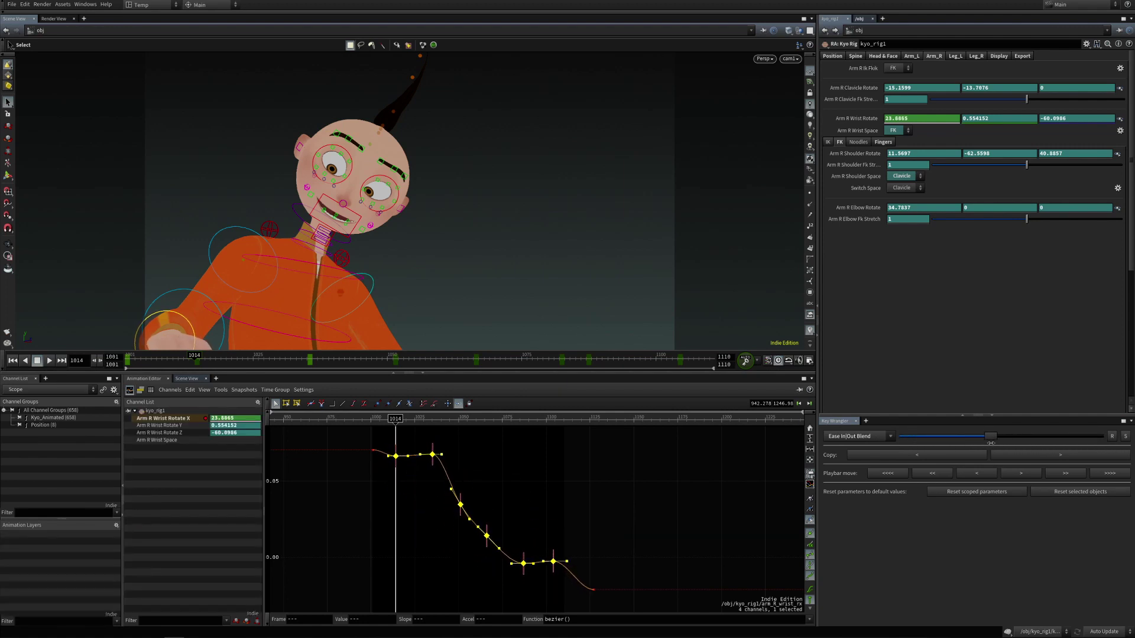
pyautogui.click(1111, 437)
# Switch to the Ease In&Out mode, try it on the selected wrist Rotate X keys, and reset the amount
pyautogui.click(857, 436)
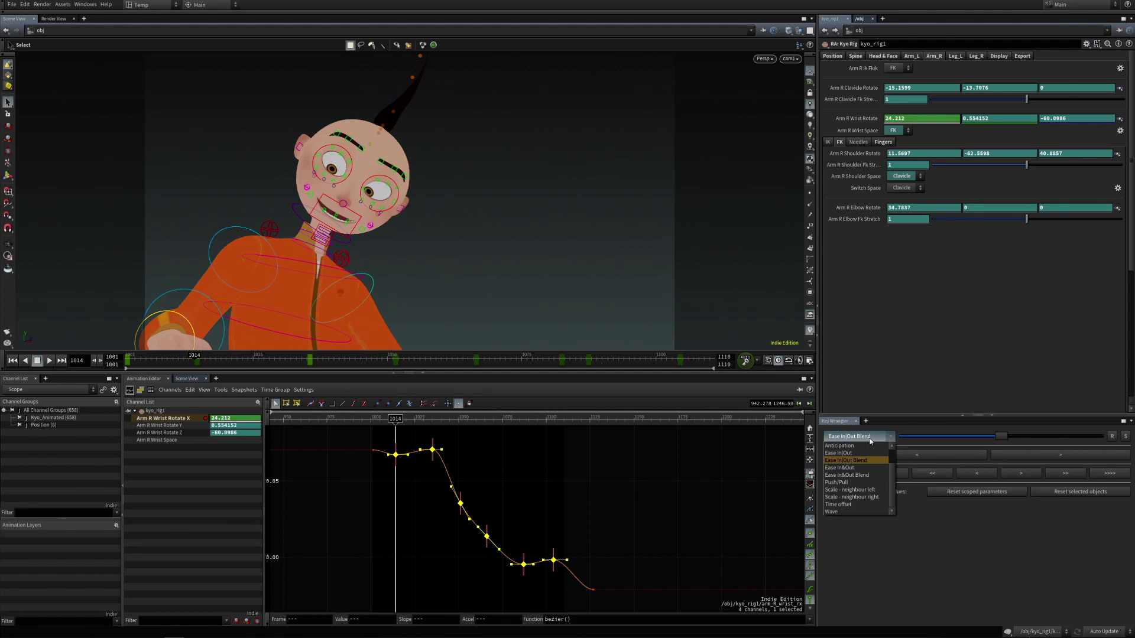
pyautogui.click(848, 467)
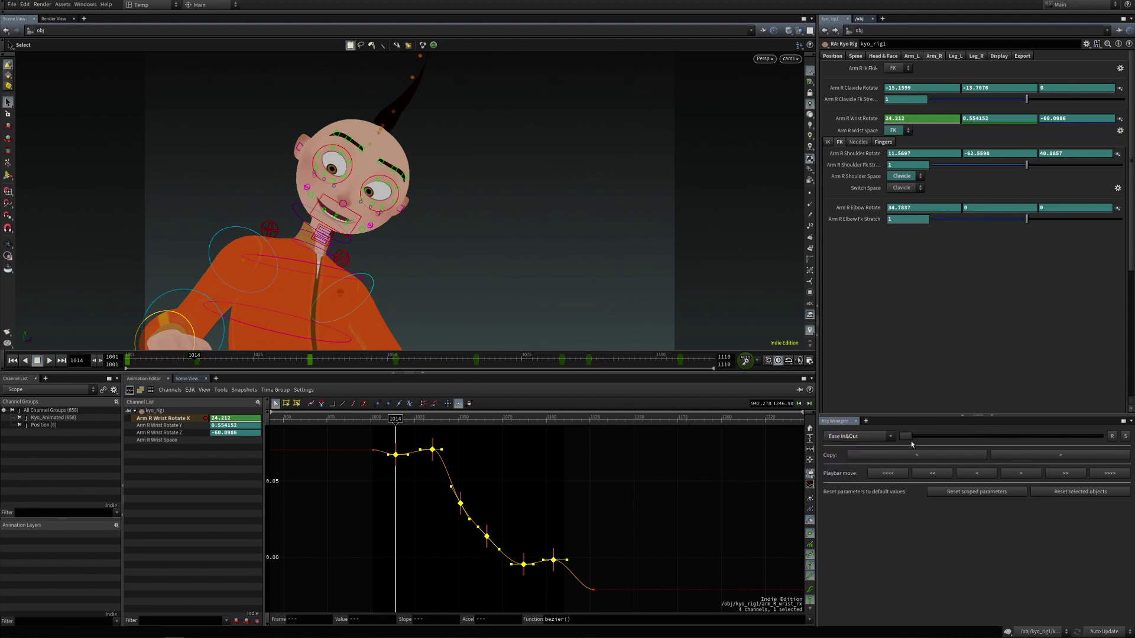
pyautogui.moveTo(909, 442); pyautogui.dragTo(1024, 443)
pyautogui.click(1111, 435)
# Switch to the Ease In&Out Blend mode, try it on the selected wrist Rotate X keys, and deselect them
pyautogui.click(862, 436)
pyautogui.click(860, 476)
pyautogui.moveTo(907, 437); pyautogui.dragTo(1076, 437)
pyautogui.click(532, 487)
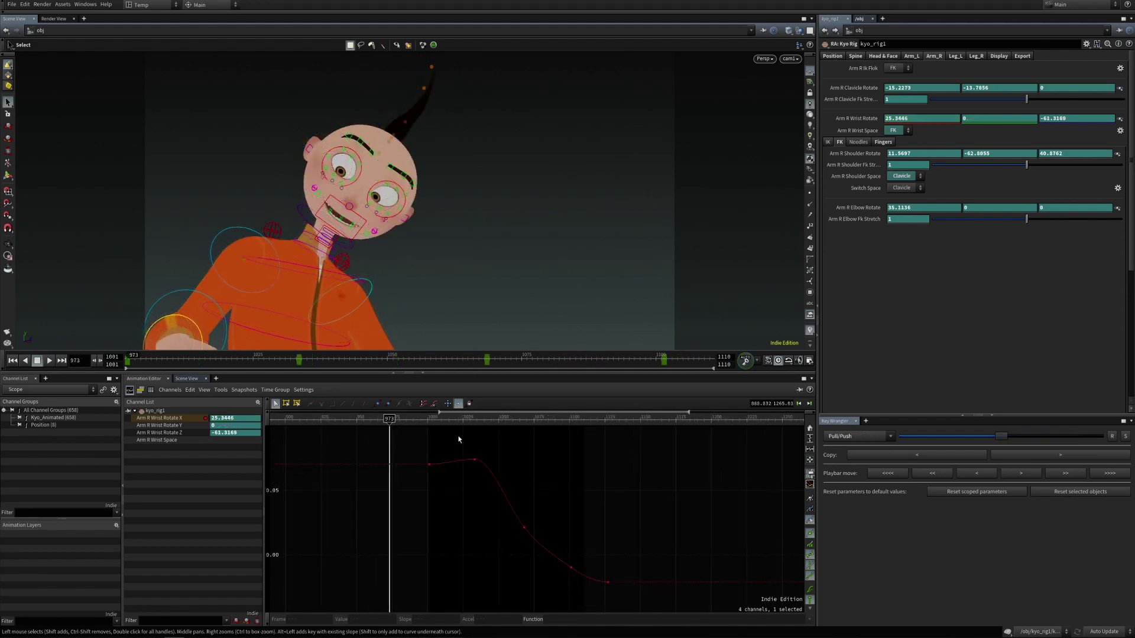
# Select the three middle wrist Rotate X keys and use Pull/Push to flatten them into a straight line and push them back out
pyautogui.moveTo(466, 446); pyautogui.dragTo(593, 585)
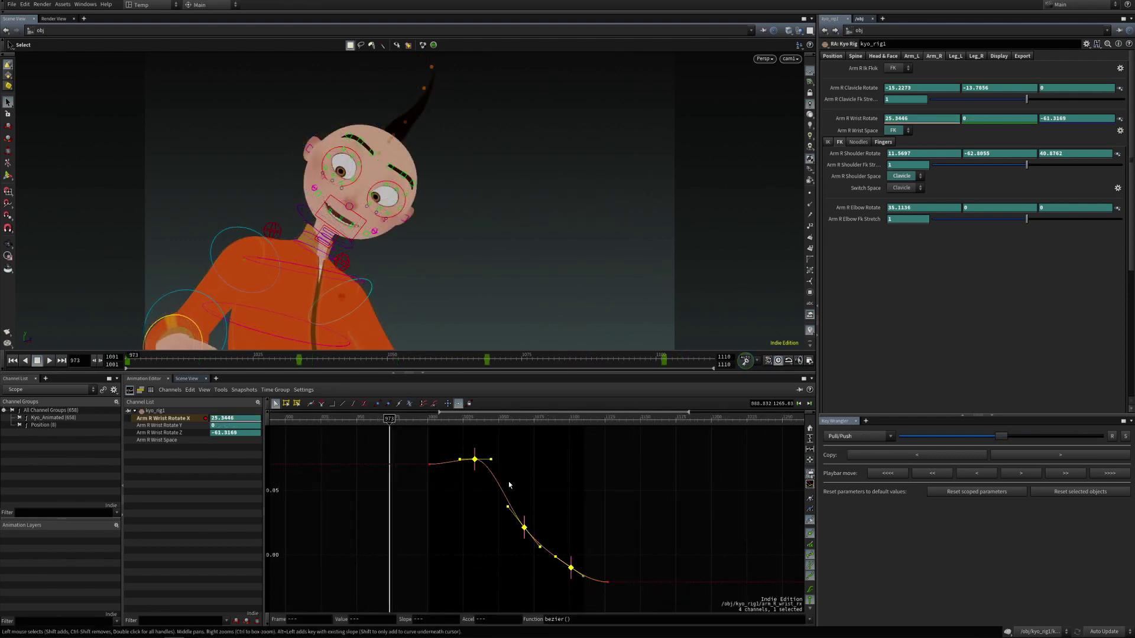
pyautogui.moveTo(509, 484); pyautogui.dragTo(685, 509, button='right')
pyautogui.moveTo(554, 495); pyautogui.dragTo(547, 486, button='right')
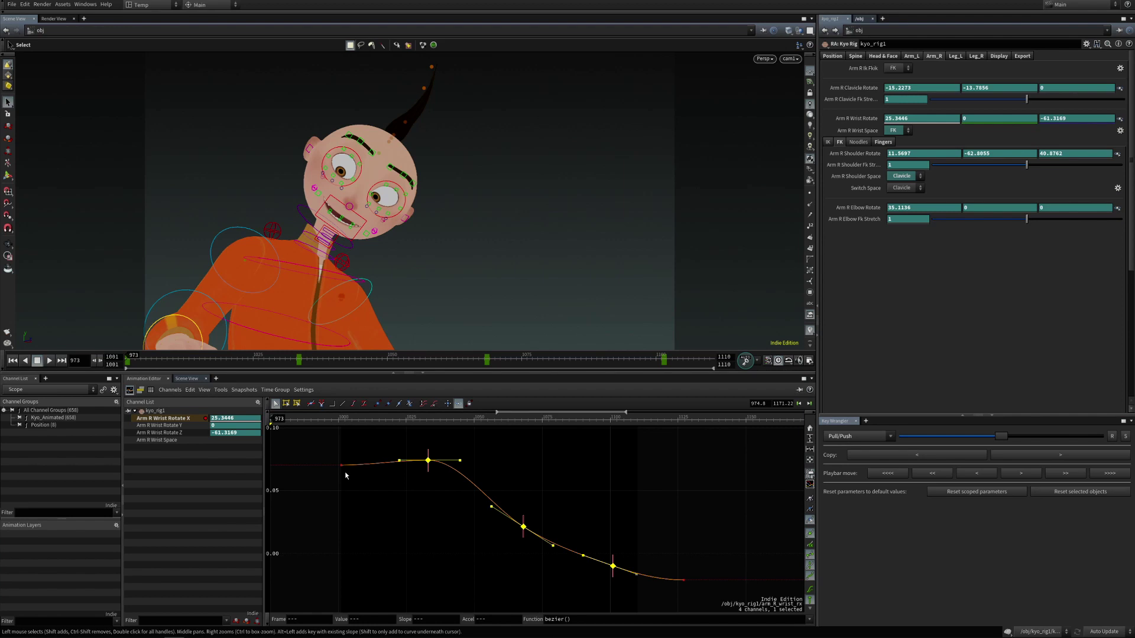
pyautogui.moveTo(1004, 437); pyautogui.dragTo(905, 437)
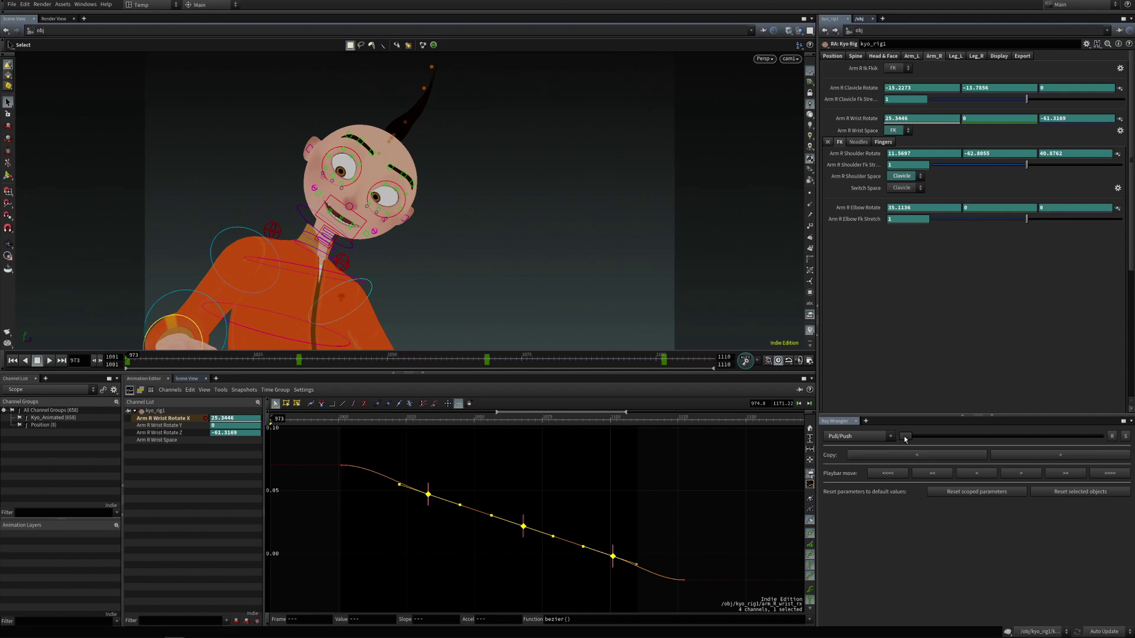
pyautogui.moveTo(905, 438); pyautogui.dragTo(1020, 442)
# Reset the Pull/Push amount and deselect the wrist Rotate X keys
pyautogui.click(859, 436)
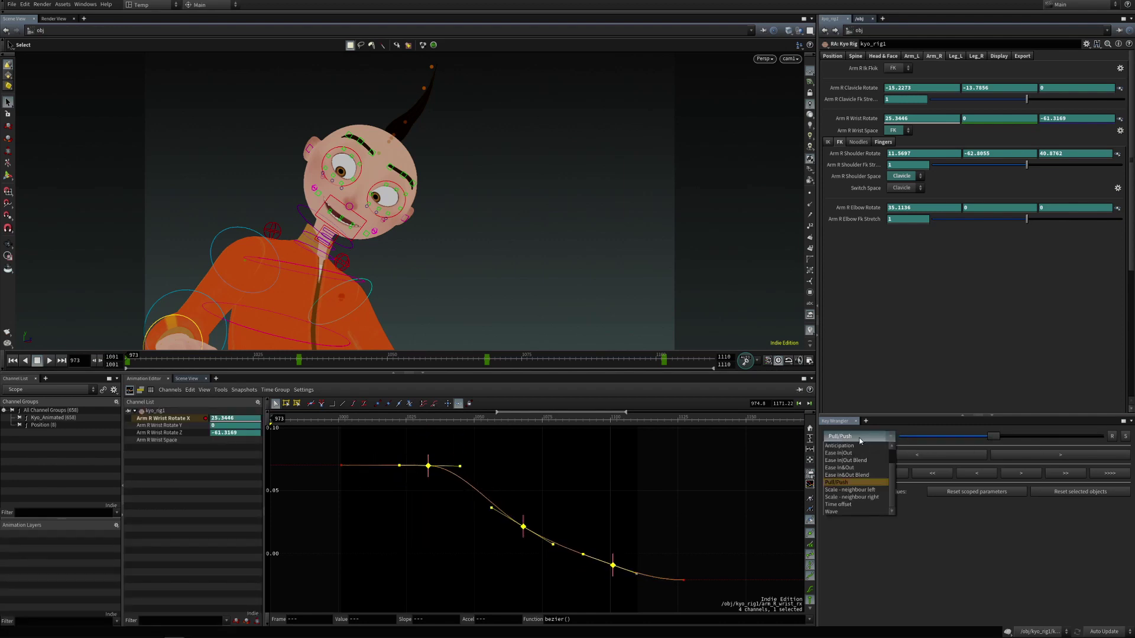
pyautogui.click(865, 438)
pyautogui.click(1112, 436)
pyautogui.click(438, 456)
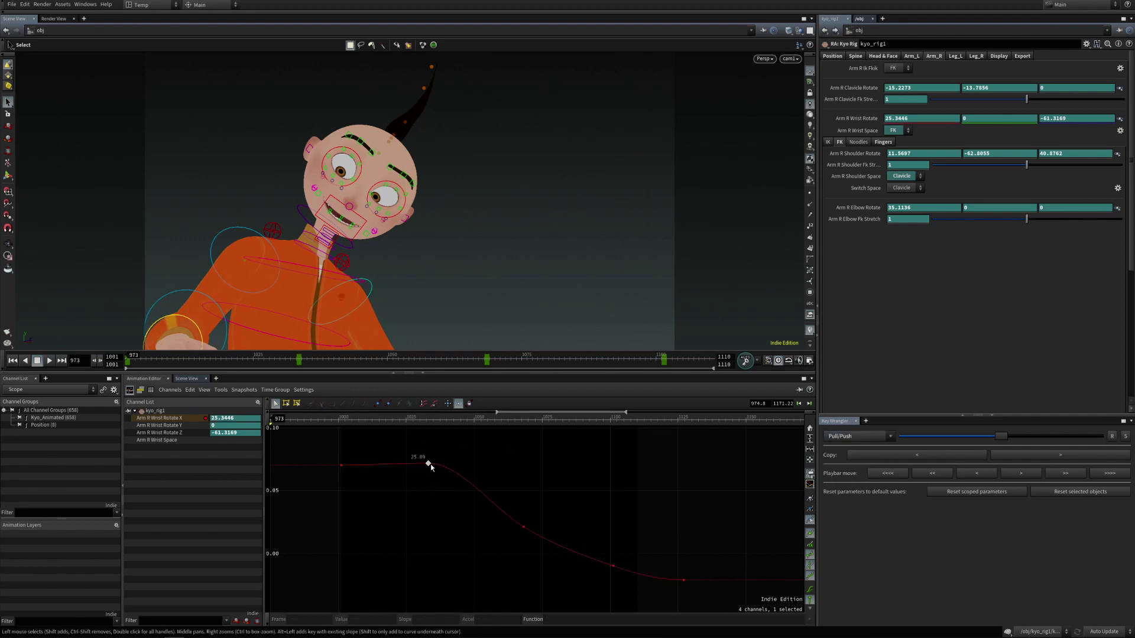
# Switch to the Scale - neighbour left mode, select the three middle wrist Rotate X keys, and try scaling them
pyautogui.click(868, 437)
pyautogui.click(864, 490)
pyautogui.moveTo(412, 459); pyautogui.dragTo(637, 584)
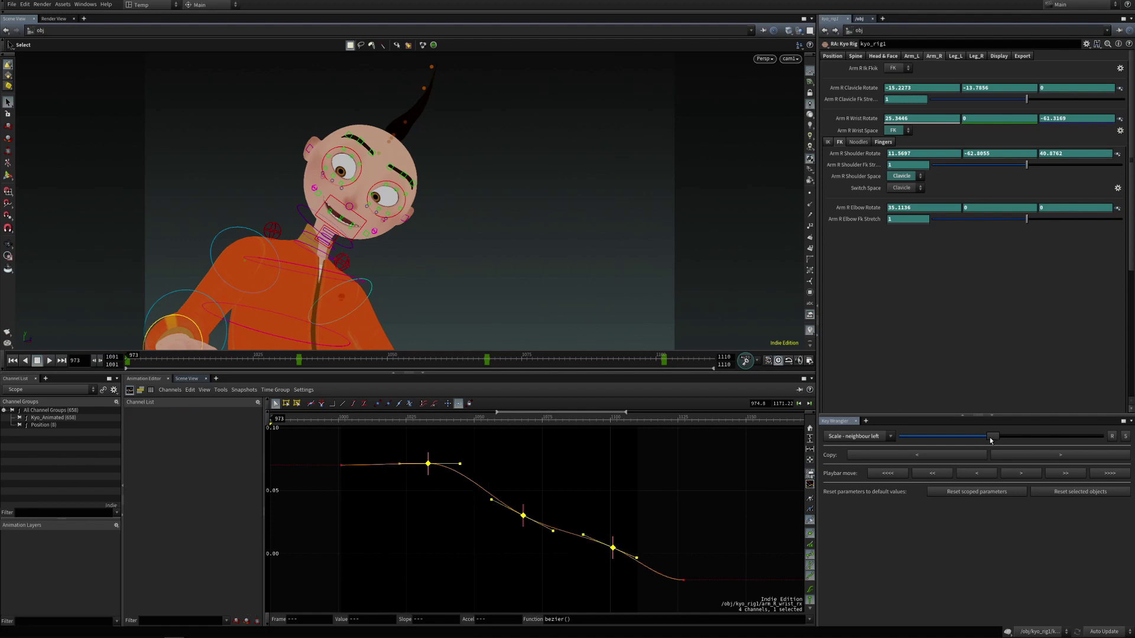
pyautogui.moveTo(1001, 437)
pyautogui.mouseDown()
pyautogui.moveTo(949, 425)
pyautogui.moveTo(1068, 442)
pyautogui.moveTo(902, 445)
pyautogui.moveTo(1057, 437)
pyautogui.moveTo(986, 444)
pyautogui.moveTo(1005, 435)
pyautogui.mouseUp()
# Switch to the Scale - neighbour right mode and scale the selected wrist Rotate X keys relative to the key after them
pyautogui.click(854, 436)
pyautogui.click(872, 497)
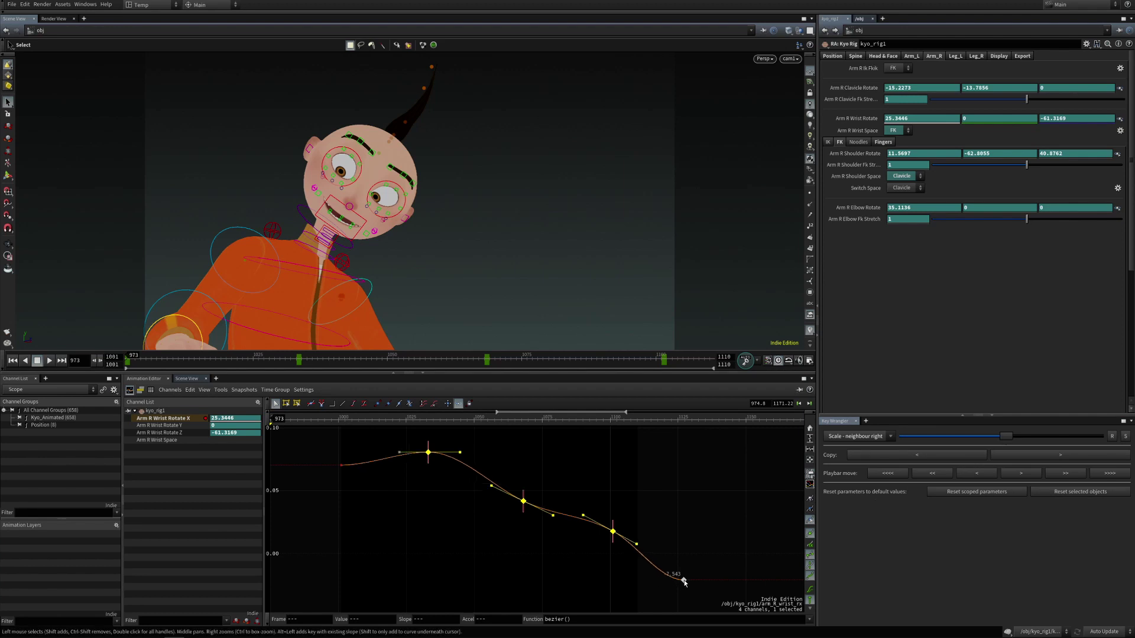
pyautogui.moveTo(1006, 436)
pyautogui.mouseDown()
pyautogui.moveTo(1032, 439)
pyautogui.moveTo(955, 448)
pyautogui.moveTo(1007, 439)
pyautogui.mouseUp()
# Switch to the Time offset mode and lower the middle wrist Rotate X key to about -16.25 to shape the curve into a wave
pyautogui.click(857, 436)
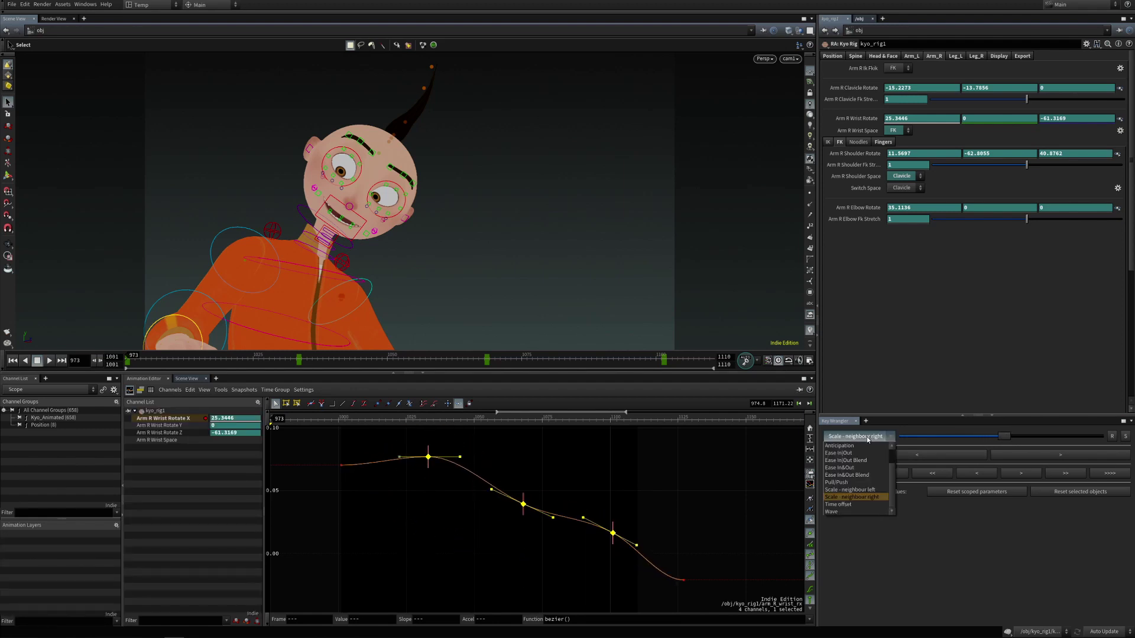
pyautogui.click(854, 505)
pyautogui.click(507, 531)
pyautogui.moveTo(562, 544); pyautogui.dragTo(525, 526, button='right')
pyautogui.moveTo(534, 504); pyautogui.dragTo(535, 609)
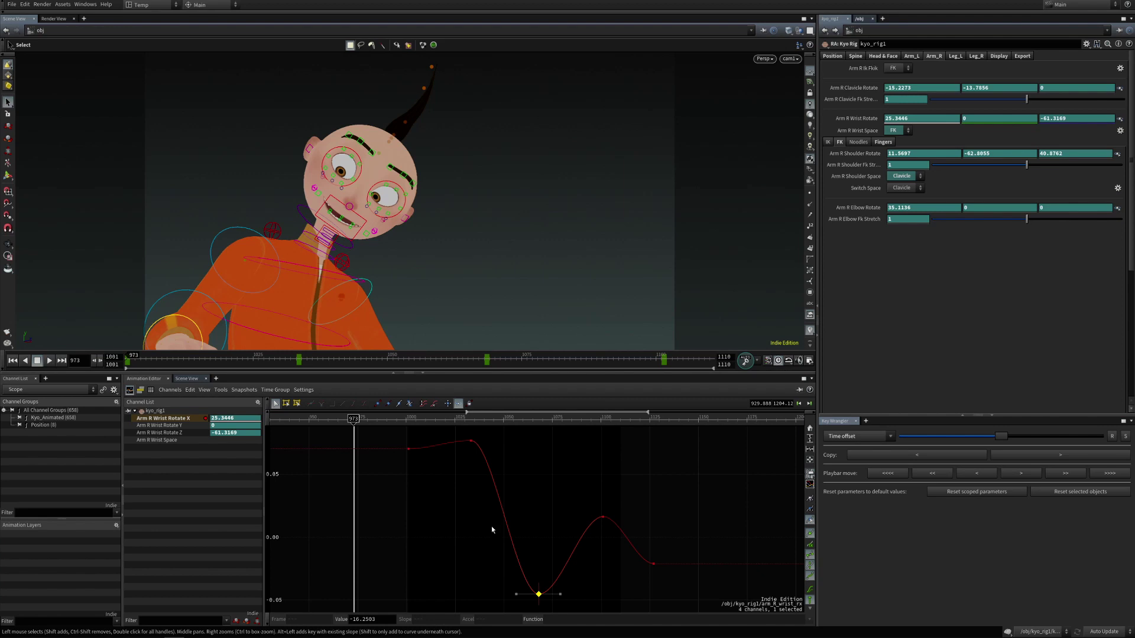
# Try moving the lowest wrist Rotate X key to a different frame and undo the time change
pyautogui.moveTo(487, 571); pyautogui.dragTo(544, 604)
pyautogui.hotkey('ctrl', 'z')
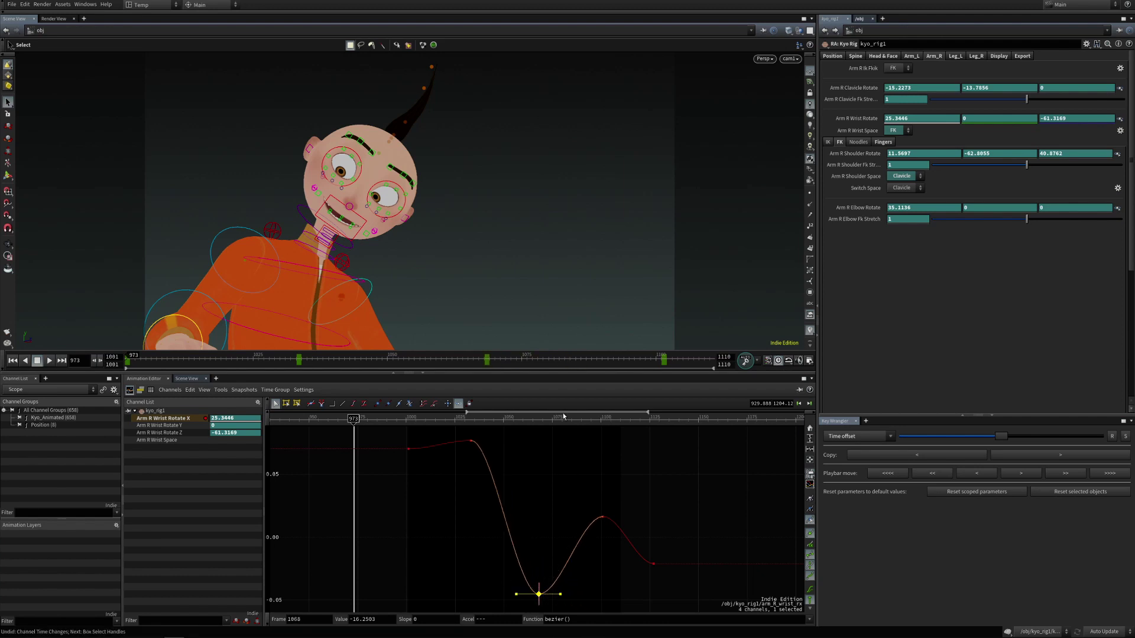
pyautogui.moveTo(575, 565)
pyautogui.mouseDown(button='right')
pyautogui.moveTo(531, 485)
pyautogui.moveTo(552, 486)
pyautogui.moveTo(587, 573)
pyautogui.mouseUp(button='right')
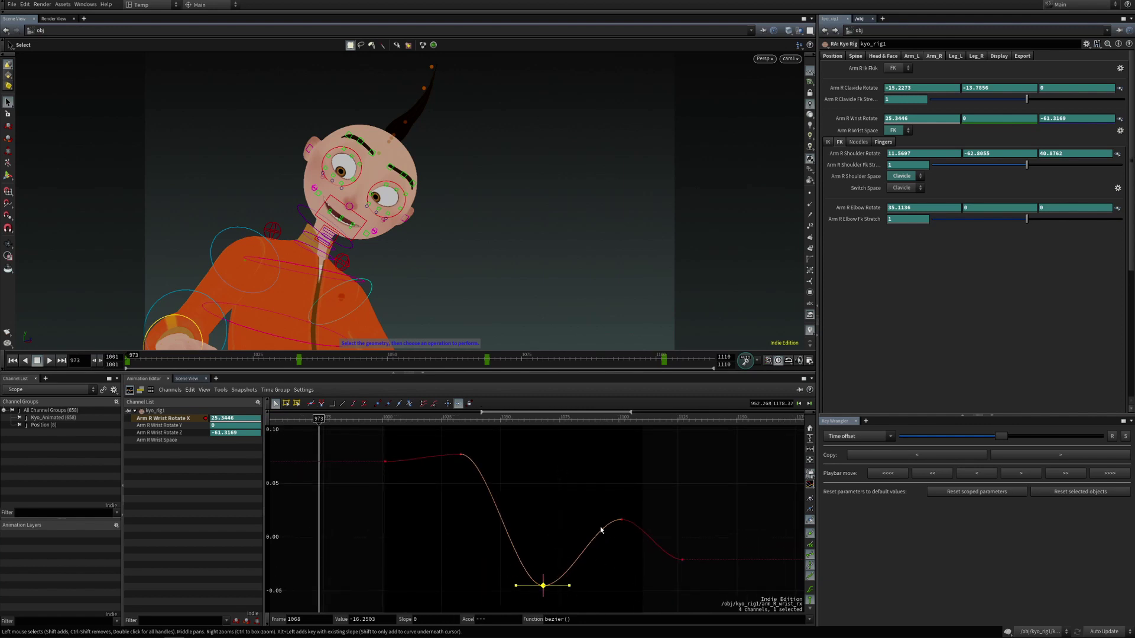
pyautogui.moveTo(542, 586); pyautogui.dragTo(577, 586)
pyautogui.hotkey('ctrl', 'z')
# Add extra keys along the wrist Rotate X curve and form an early dip with a key at frame 1018, value about -5.57
pyautogui.keyDown('ctrl'); pyautogui.click(564, 573); pyautogui.keyUp('ctrl')
pyautogui.keyDown('ctrl'); pyautogui.click(579, 557); pyautogui.keyUp('ctrl')
pyautogui.keyDown('ctrl'); pyautogui.click(593, 539); pyautogui.keyUp('ctrl')
pyautogui.keyDown('ctrl'); pyautogui.click(610, 523); pyautogui.keyUp('ctrl')
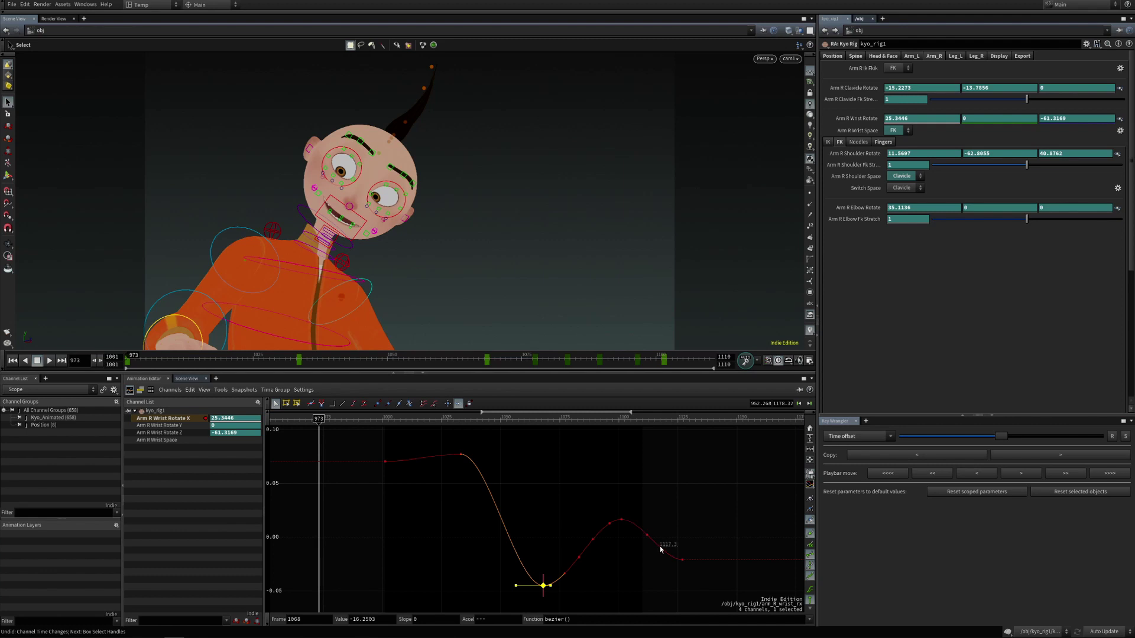
pyautogui.keyDown('ctrl'); pyautogui.click(500, 518); pyautogui.keyUp('ctrl')
pyautogui.moveTo(500, 518); pyautogui.dragTo(428, 555)
pyautogui.click(425, 456)
pyautogui.moveTo(441, 456); pyautogui.dragTo(447, 496)
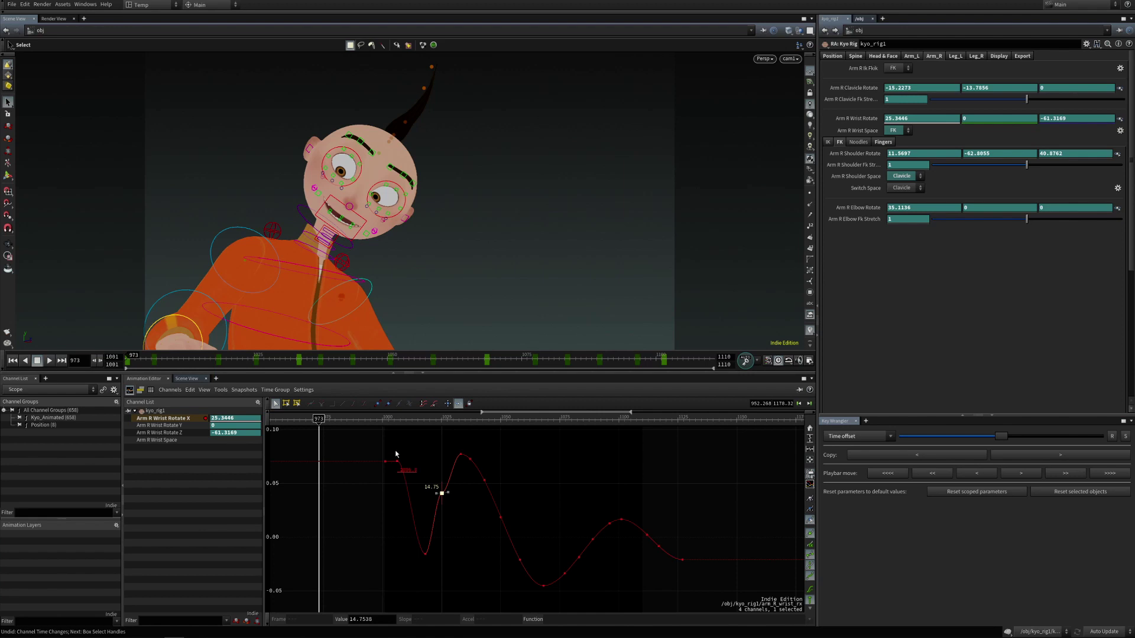
# Select all the inner wrist Rotate X keys and shift the wave in time with the Time offset amount
pyautogui.moveTo(359, 418); pyautogui.dragTo(762, 631)
pyautogui.click(675, 538)
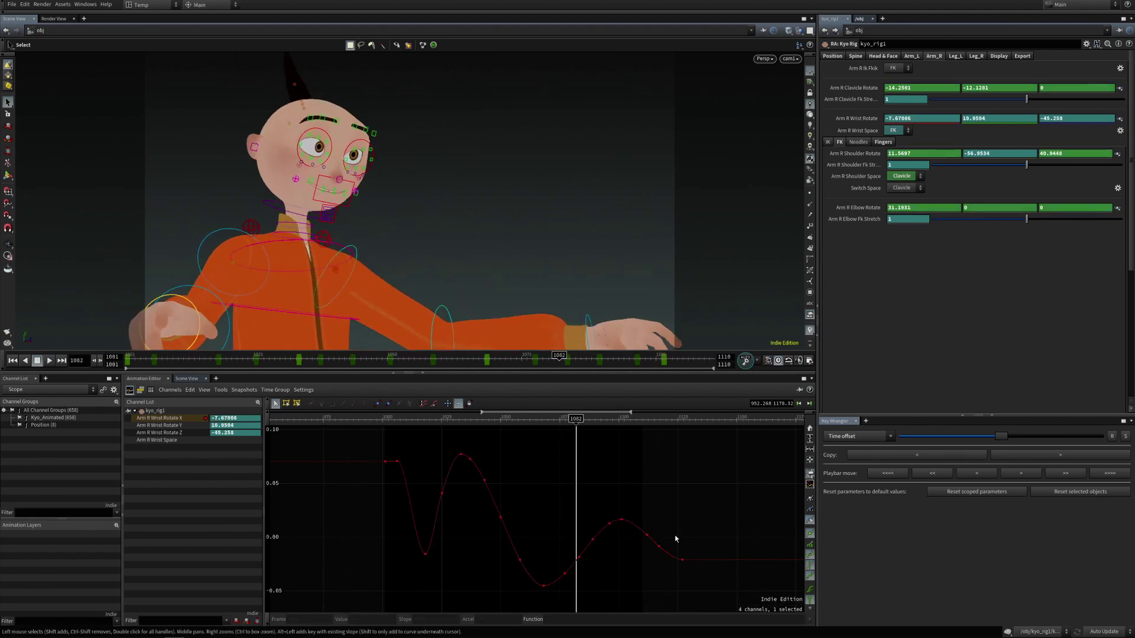
pyautogui.click(428, 539)
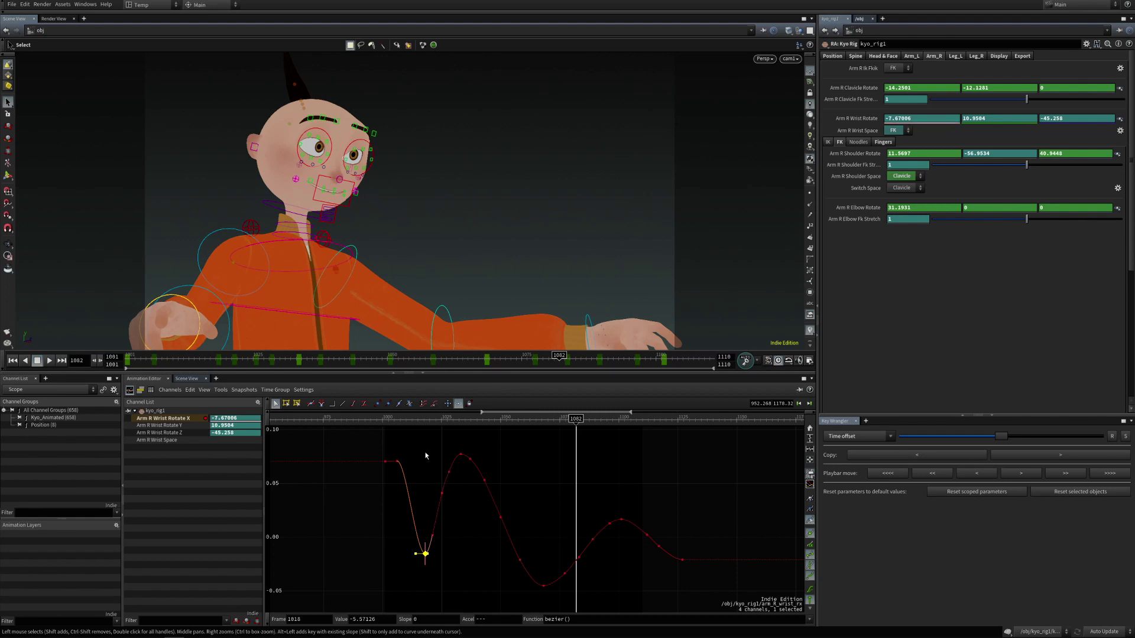
pyautogui.moveTo(409, 431); pyautogui.dragTo(660, 619)
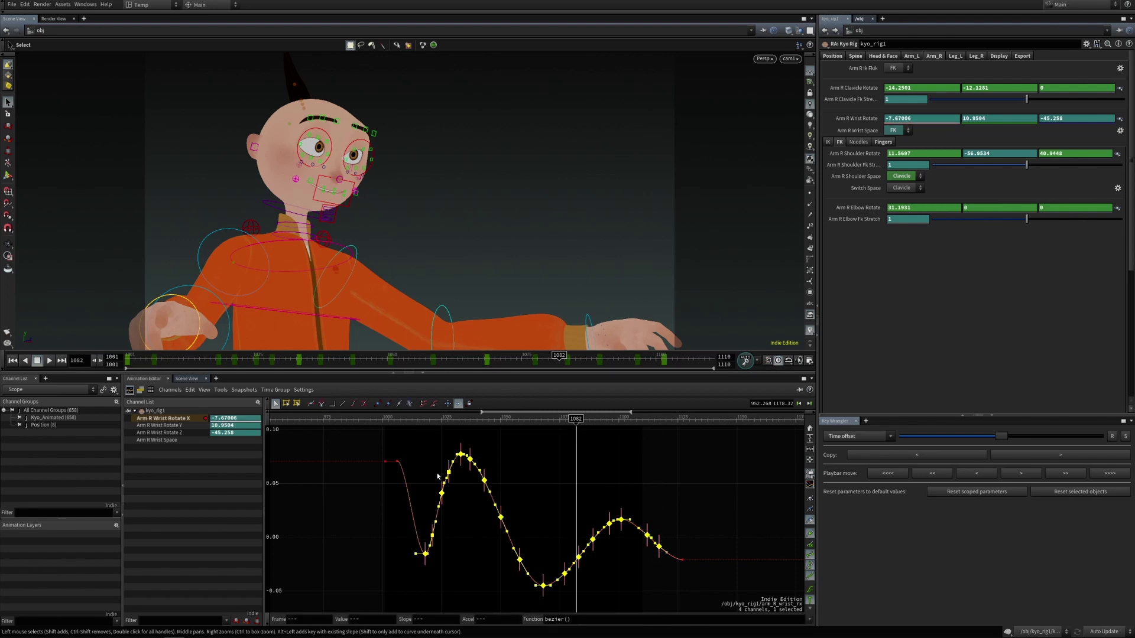
pyautogui.moveTo(396, 431); pyautogui.dragTo(665, 611)
pyautogui.moveTo(1005, 438)
pyautogui.mouseDown()
pyautogui.moveTo(1084, 451)
pyautogui.moveTo(1023, 445)
pyautogui.mouseUp()
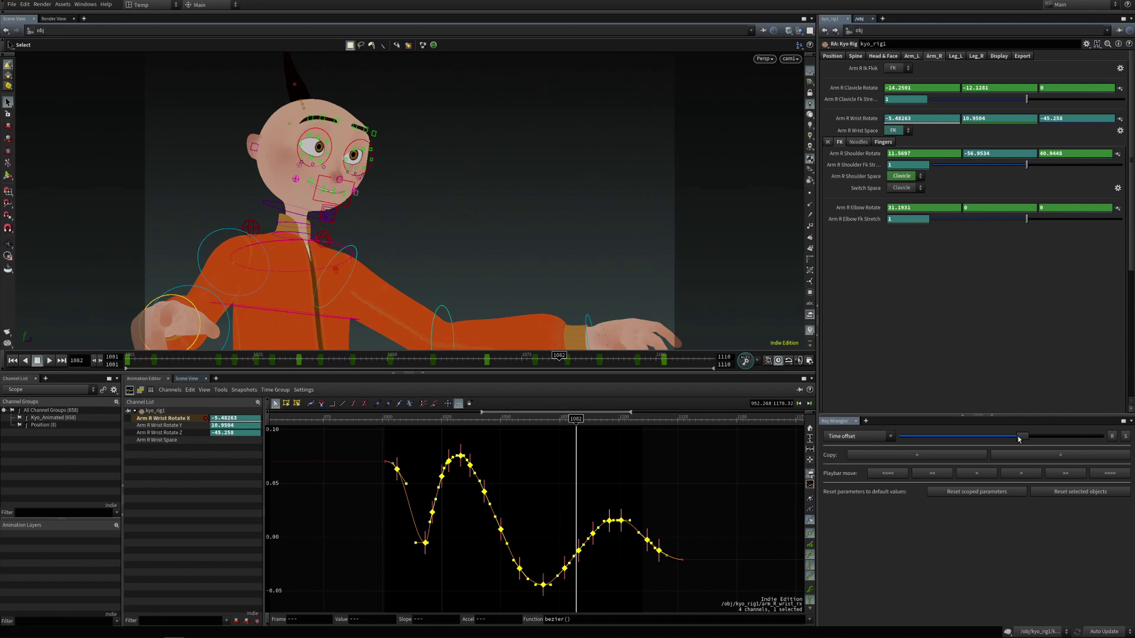
pyautogui.moveTo(1019, 440); pyautogui.dragTo(1066, 438)
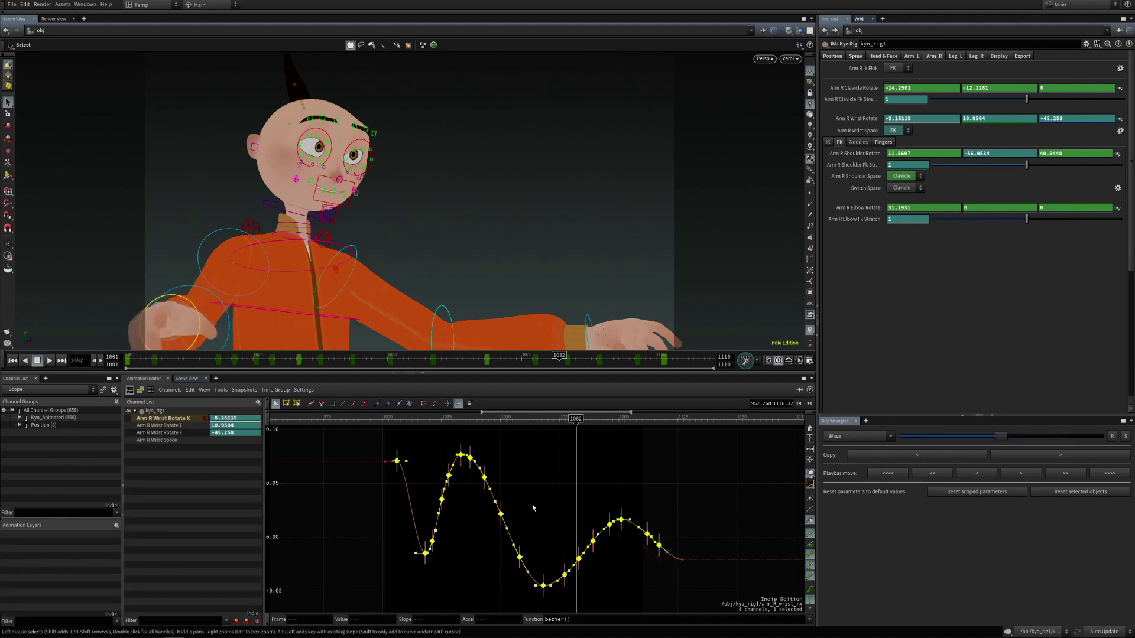
# Show only the wrist Rotate Z curve, insert two keys on its slope, and select its five inner keys
pyautogui.click(532, 494)
pyautogui.click(177, 432)
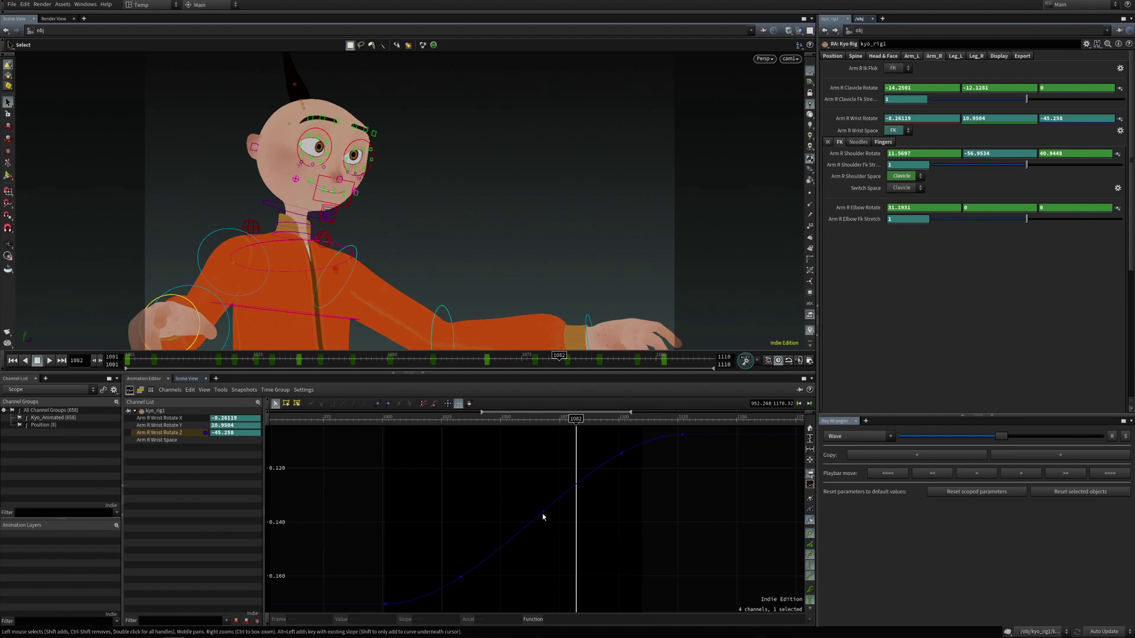
pyautogui.moveTo(538, 511); pyautogui.dragTo(474, 560, button='right')
pyautogui.keyDown('alt'); pyautogui.click(518, 521); pyautogui.keyUp('alt')
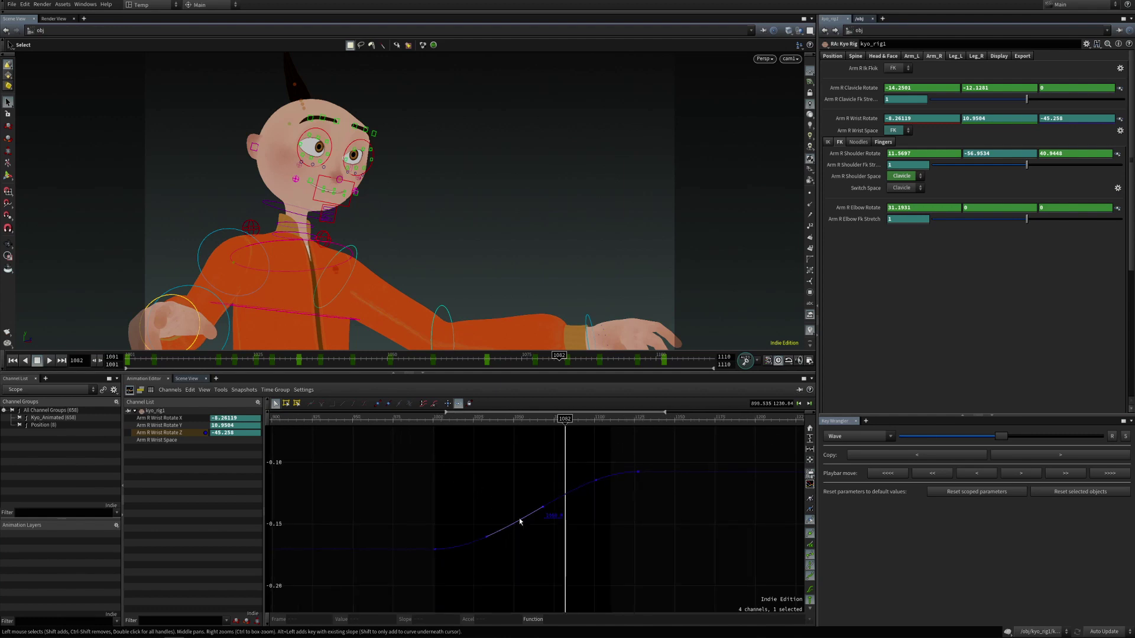
pyautogui.keyDown('alt'); pyautogui.click(571, 492); pyautogui.keyUp('alt')
pyautogui.moveTo(470, 449); pyautogui.dragTo(605, 561)
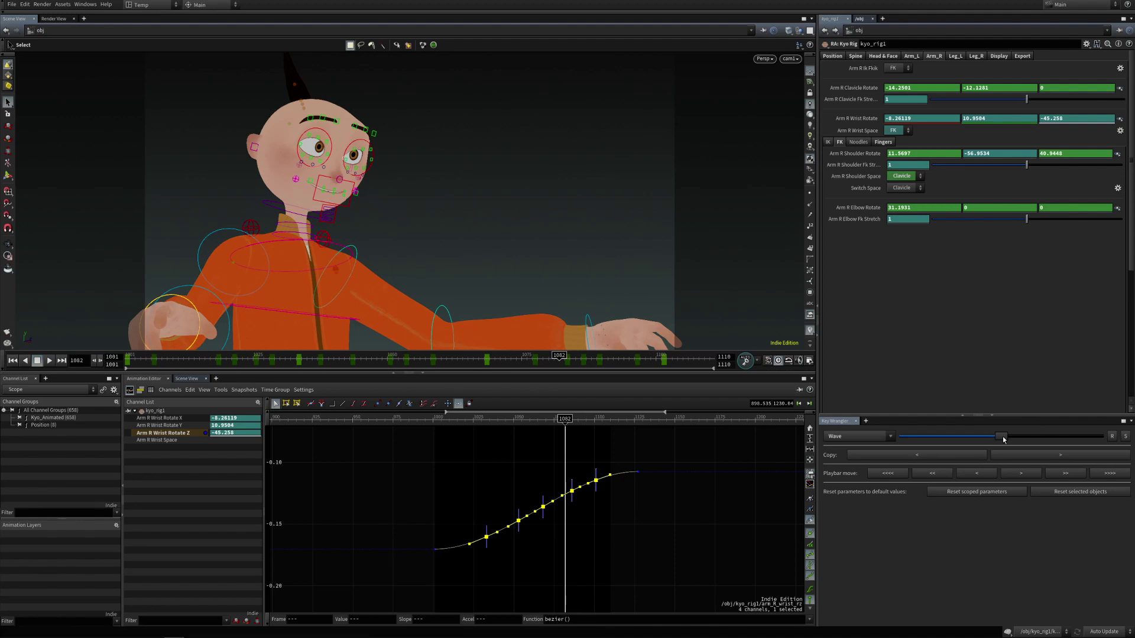
# Try the Wave mode on the selected wrist Rotate Z keys, reset the amount, and deselect them
pyautogui.moveTo(1003, 439)
pyautogui.mouseDown()
pyautogui.moveTo(1040, 438)
pyautogui.moveTo(1010, 439)
pyautogui.mouseUp()
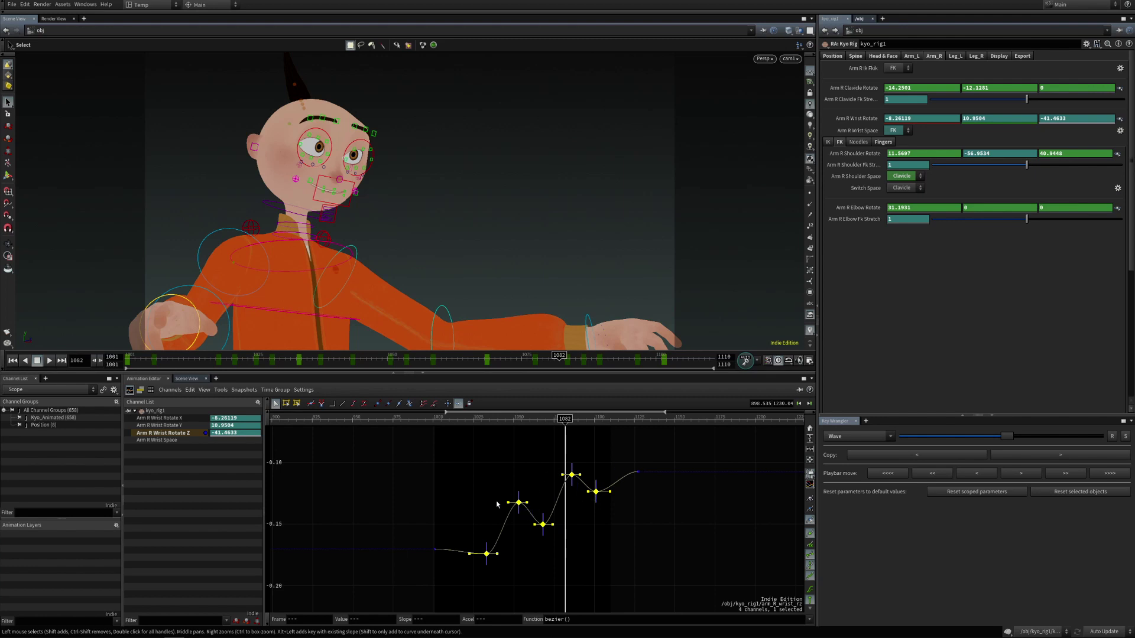
pyautogui.moveTo(1006, 438)
pyautogui.mouseDown()
pyautogui.moveTo(995, 437)
pyautogui.moveTo(1006, 437)
pyautogui.mouseUp()
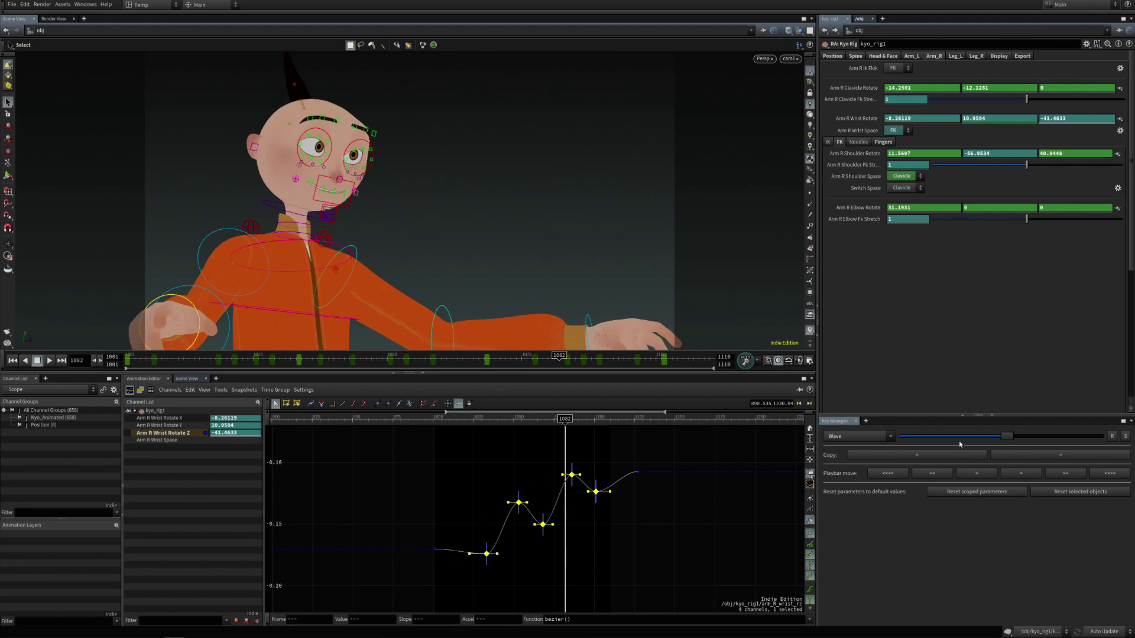
pyautogui.moveTo(1007, 437); pyautogui.dragTo(1001, 438)
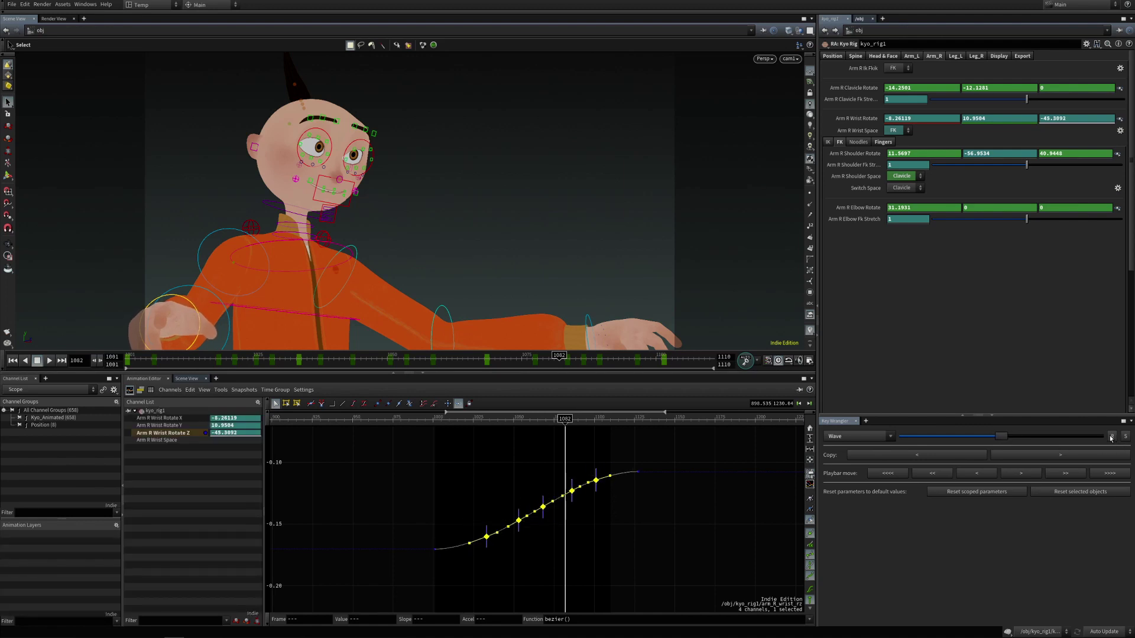
pyautogui.click(633, 518)
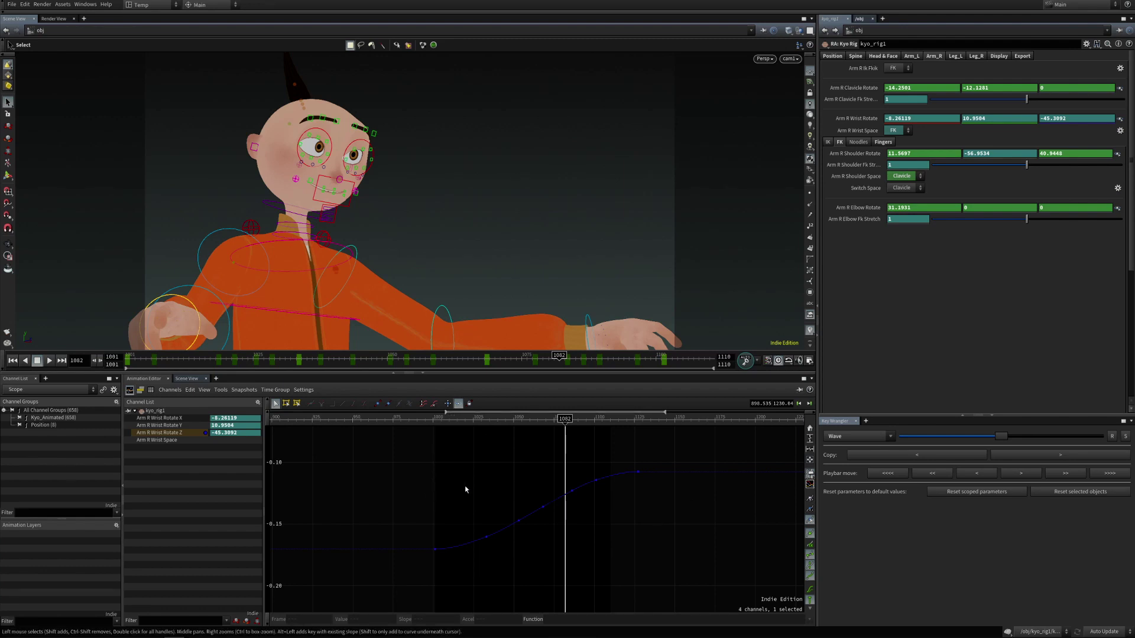
# Select the right arm's elbow and shoulder controls and fit all their rotation curves in the Animation Editor
pyautogui.click(217, 298)
pyautogui.keyDown('shift'); pyautogui.click(221, 236); pyautogui.keyUp('shift')
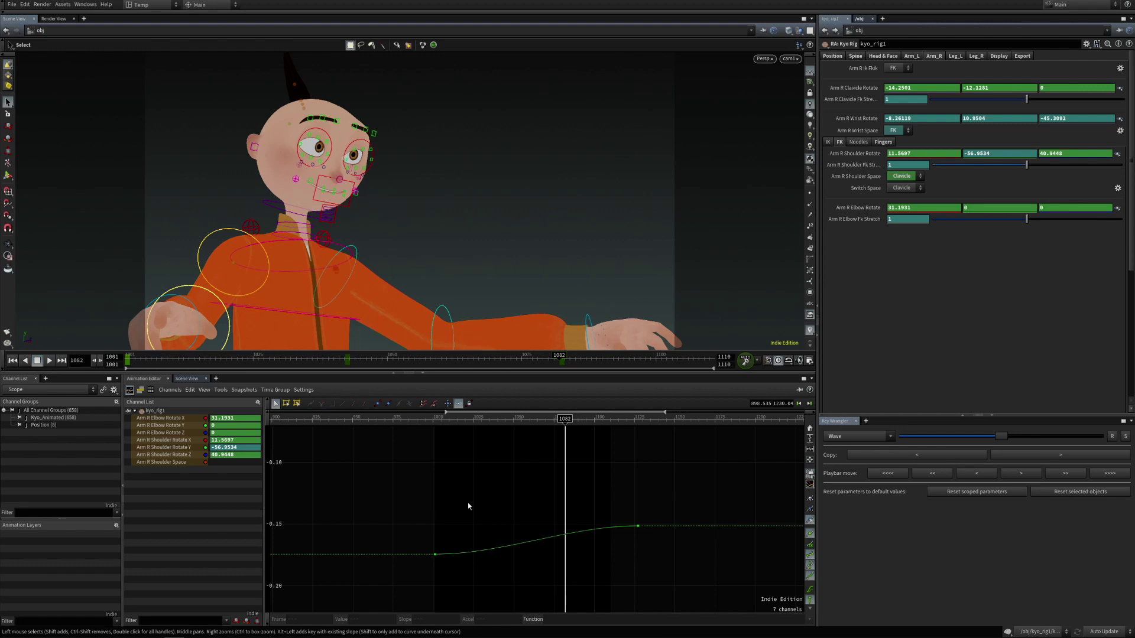
pyautogui.rightClick(467, 506)
pyautogui.click(398, 511)
pyautogui.press('h')
pyautogui.moveTo(455, 513); pyautogui.dragTo(549, 518, button='right')
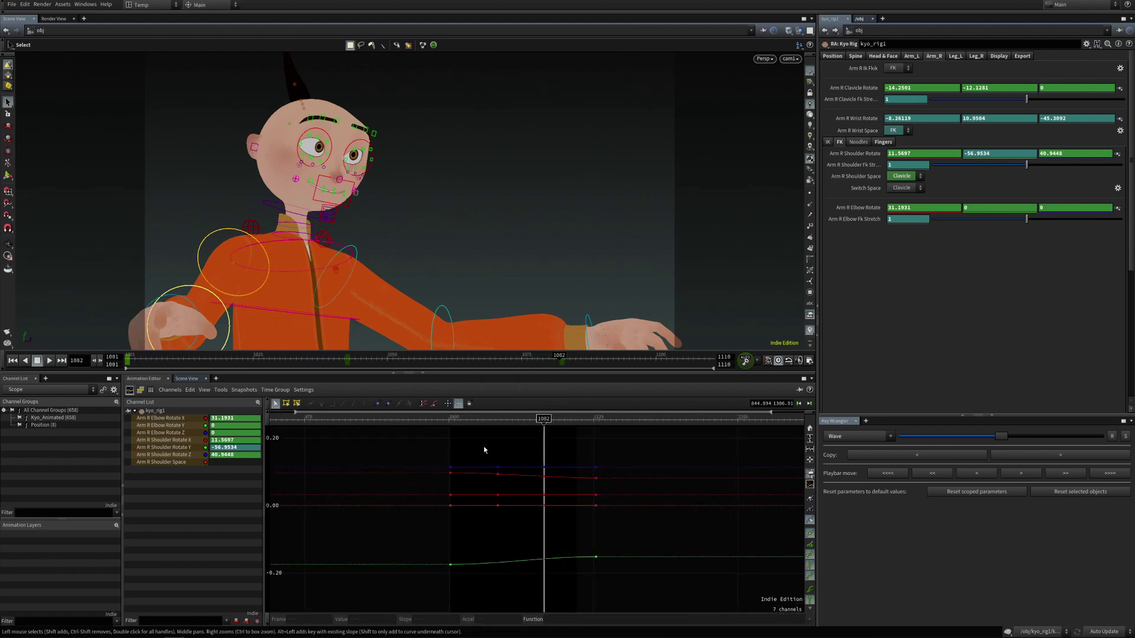
# Go to frame 1042 and select all elbow and shoulder keys at that frame
pyautogui.moveTo(484, 446); pyautogui.dragTo(512, 576)
pyautogui.moveTo(513, 524); pyautogui.dragTo(494, 543, button='right')
pyautogui.moveTo(496, 490); pyautogui.dragTo(509, 537, button='right')
pyautogui.click(511, 539)
pyautogui.press('Up')
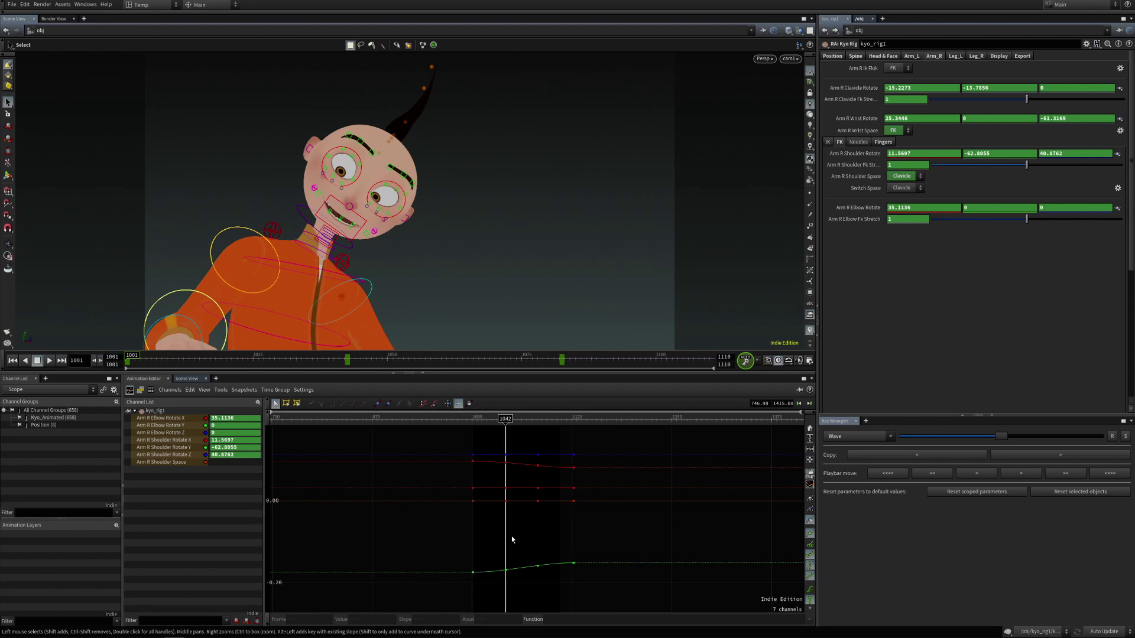
pyautogui.moveTo(492, 436); pyautogui.dragTo(520, 595)
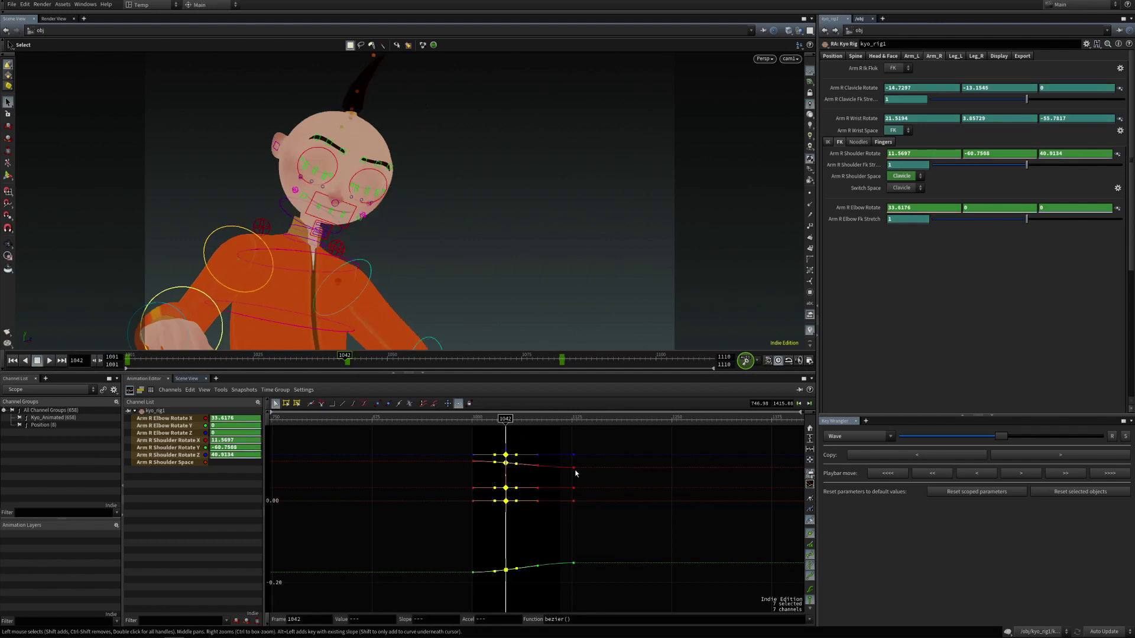
# Copy the previous keys' values onto the selected frame 1042 keys, and replace them with the next keys' values
pyautogui.click(902, 458)
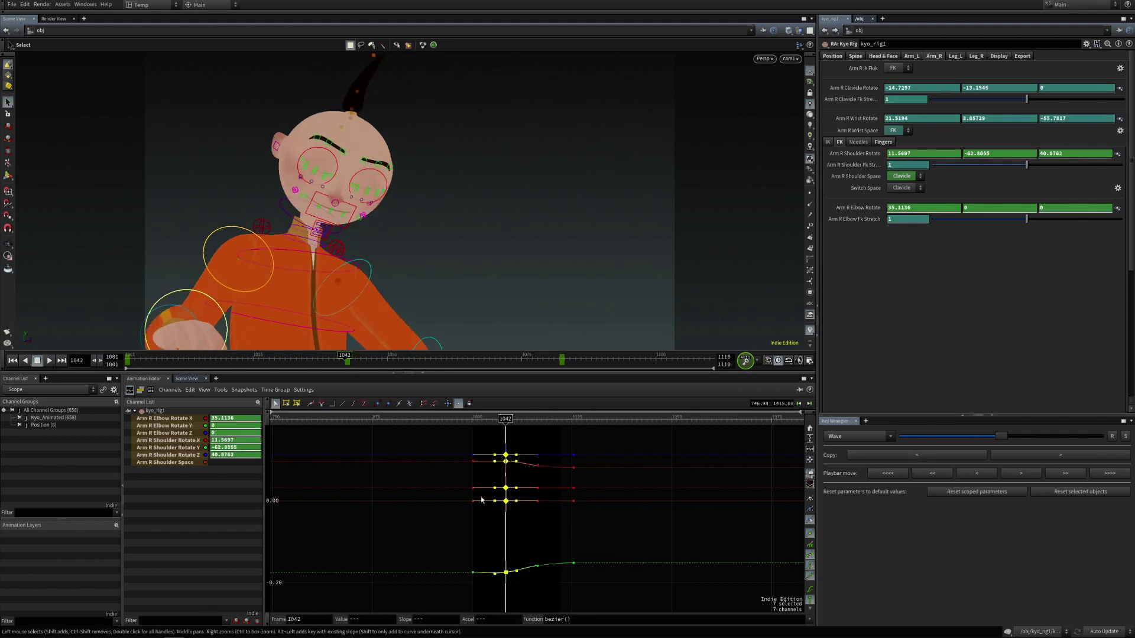
pyautogui.scroll(2, 526, 511)
pyautogui.scroll(2, 488, 488)
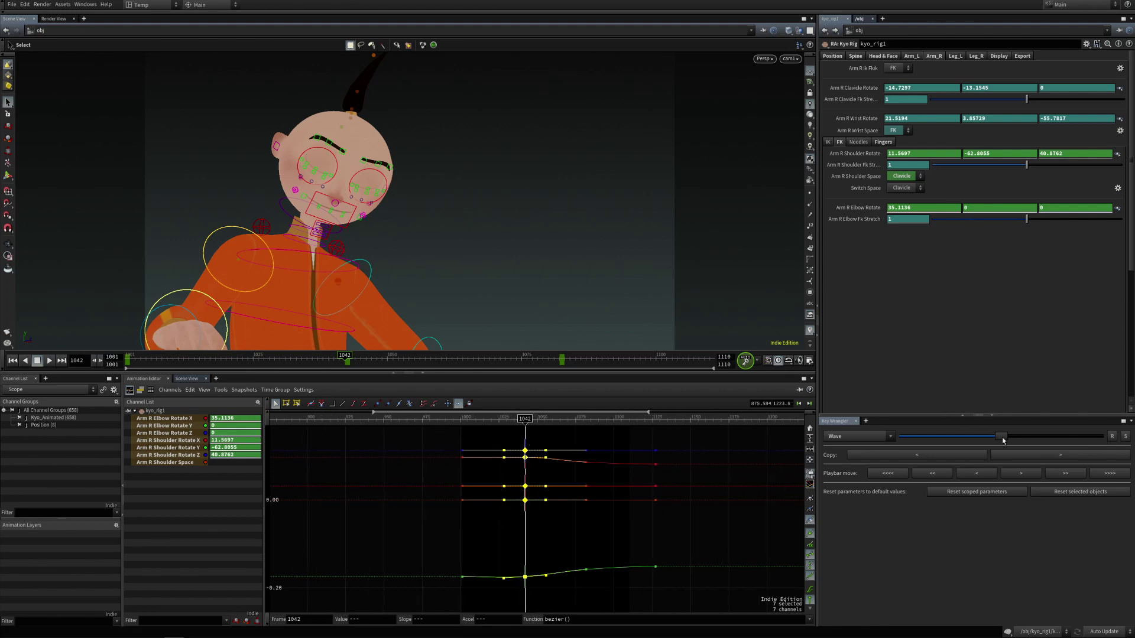
pyautogui.click(1055, 457)
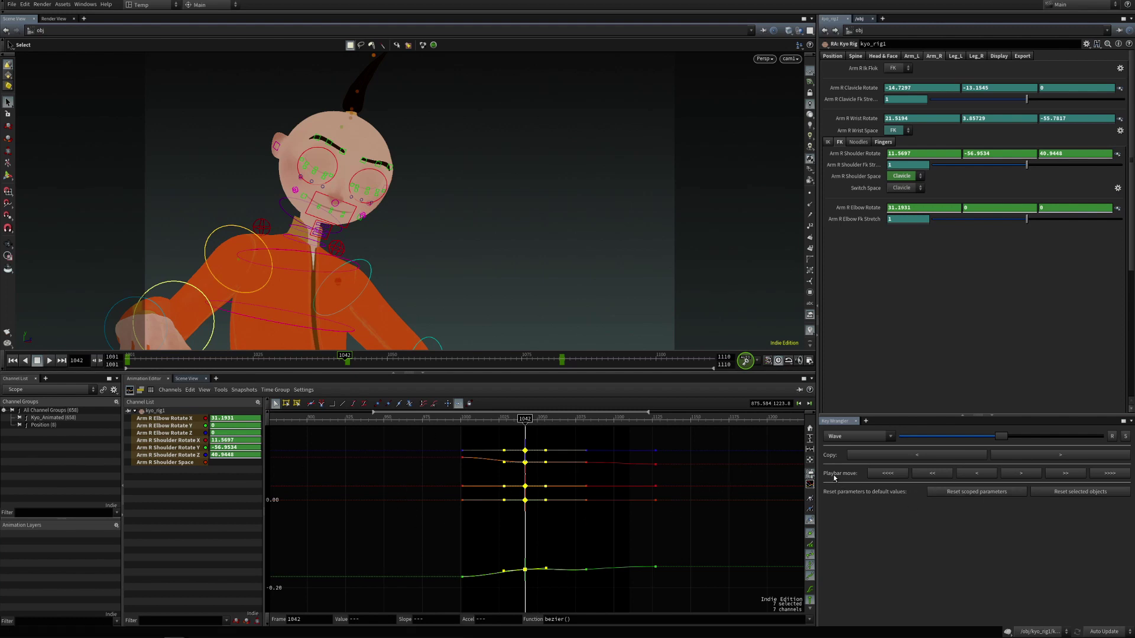
# Deselect the elbow and shoulder channels and place the playhead on the keys at frame 1042
pyautogui.click(362, 362)
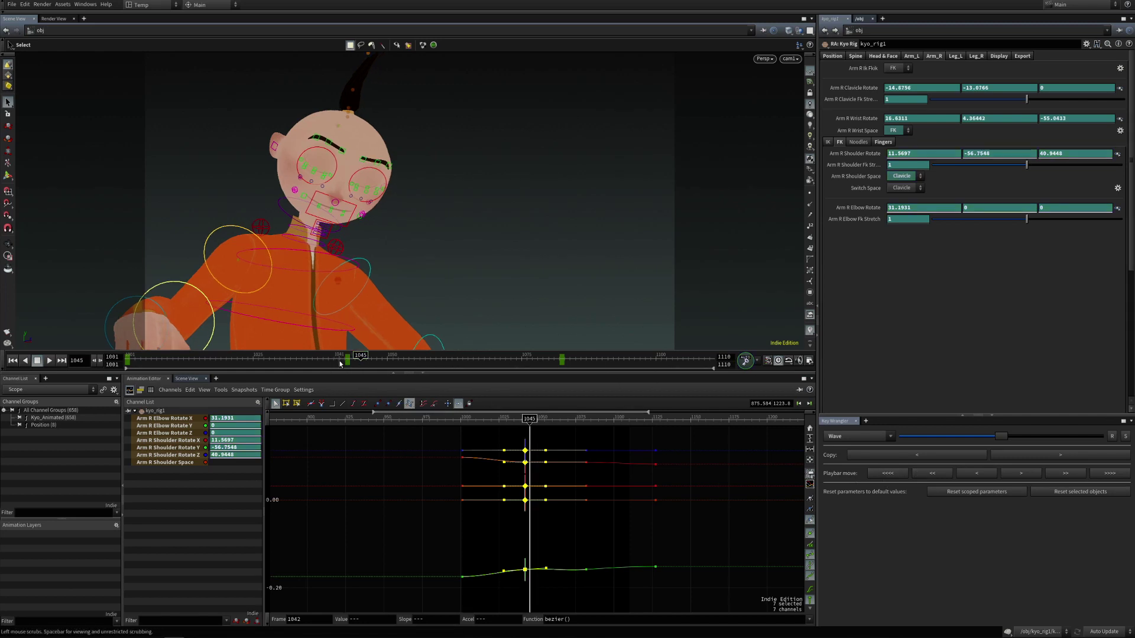
pyautogui.click(341, 362)
pyautogui.click(162, 517)
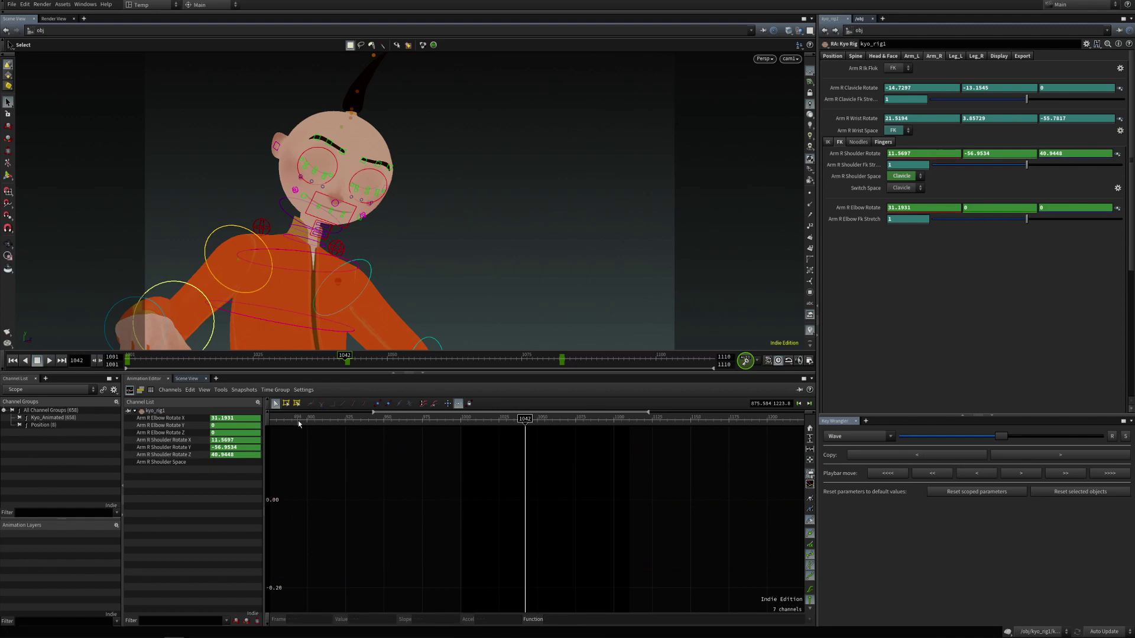
pyautogui.click(324, 366)
pyautogui.click(343, 363)
# Use Playbar move to shift the frame 1042 keys later by one, one, two and four frames
pyautogui.click(1020, 474)
pyautogui.click(1020, 474)
pyautogui.click(1063, 474)
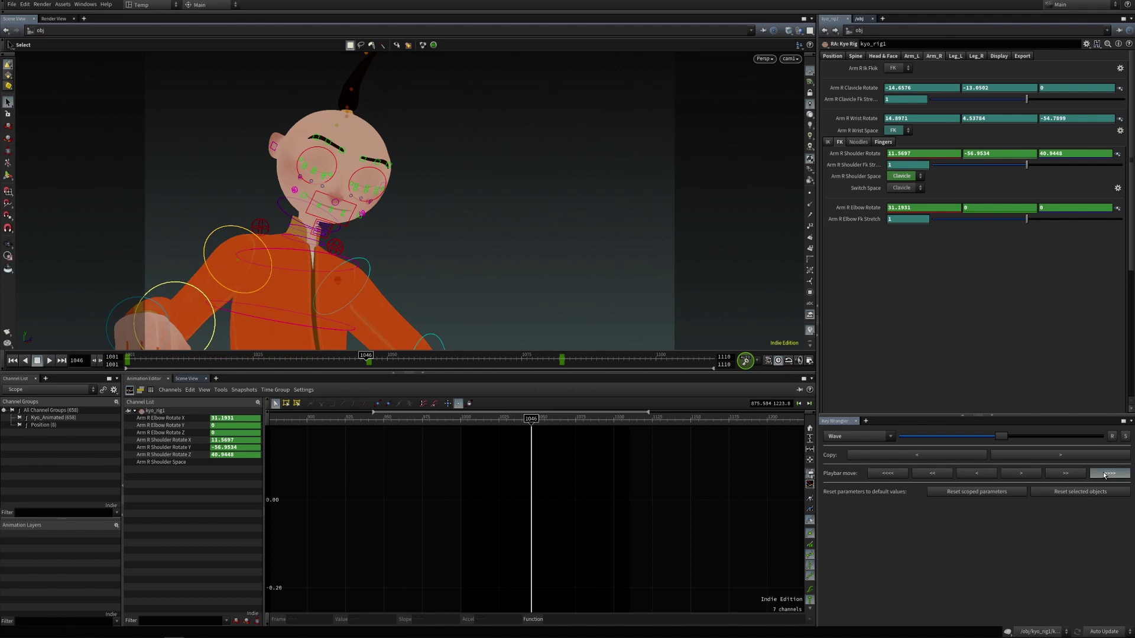
pyautogui.click(1103, 474)
# Use Playbar move to shift the keys earlier by one, two and three times four frames, to frame 1035
pyautogui.click(980, 473)
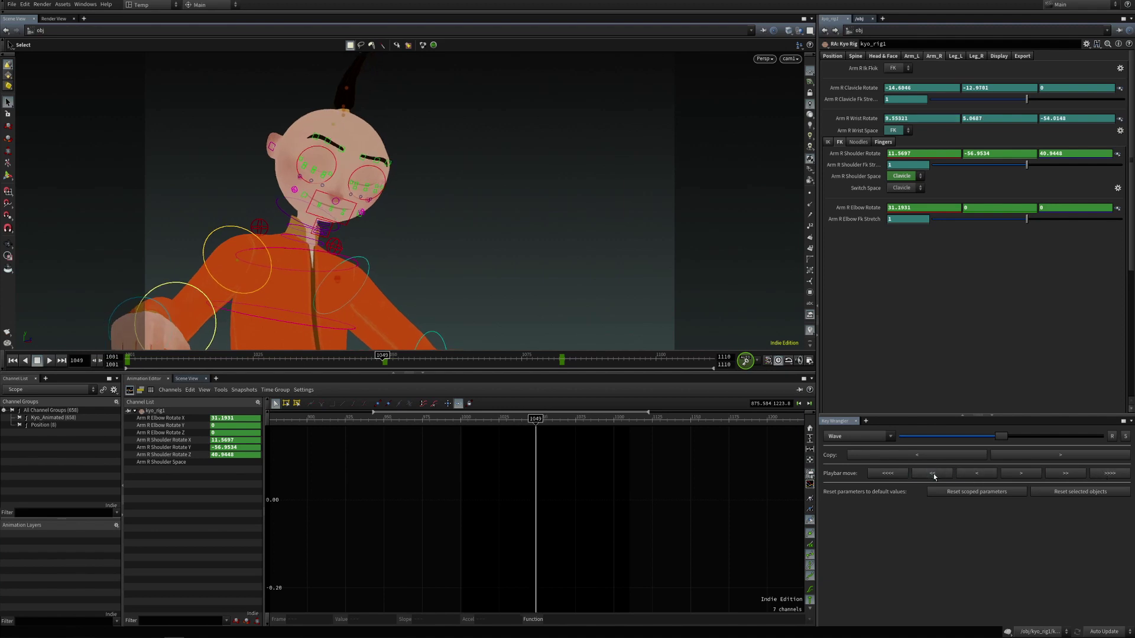
pyautogui.click(934, 474)
pyautogui.click(886, 473)
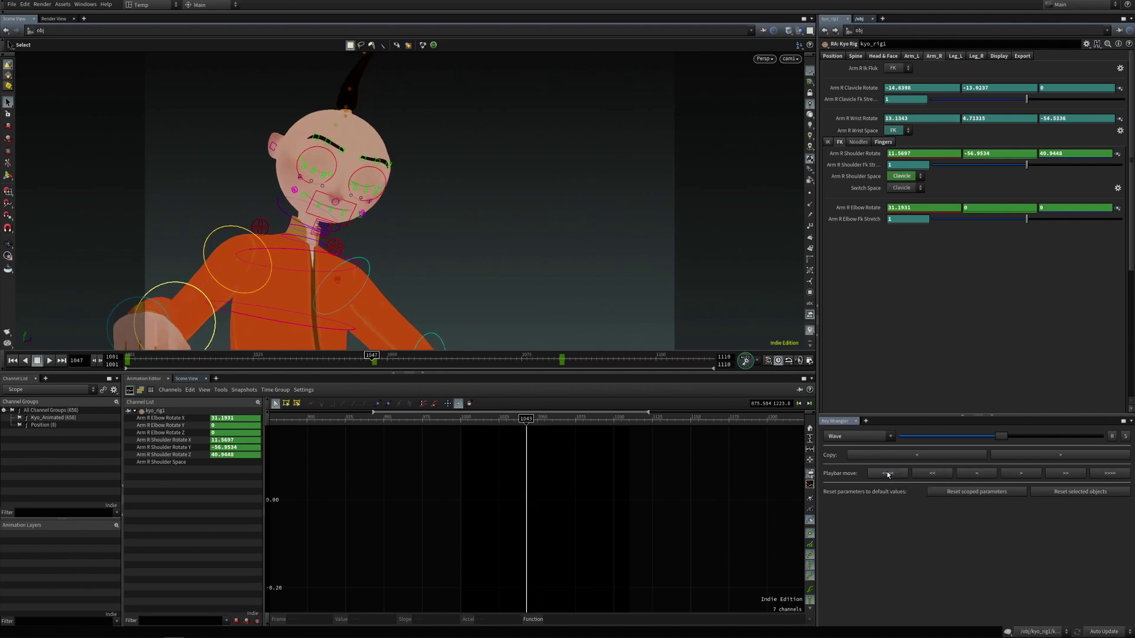
pyautogui.click(886, 474)
pyautogui.click(887, 474)
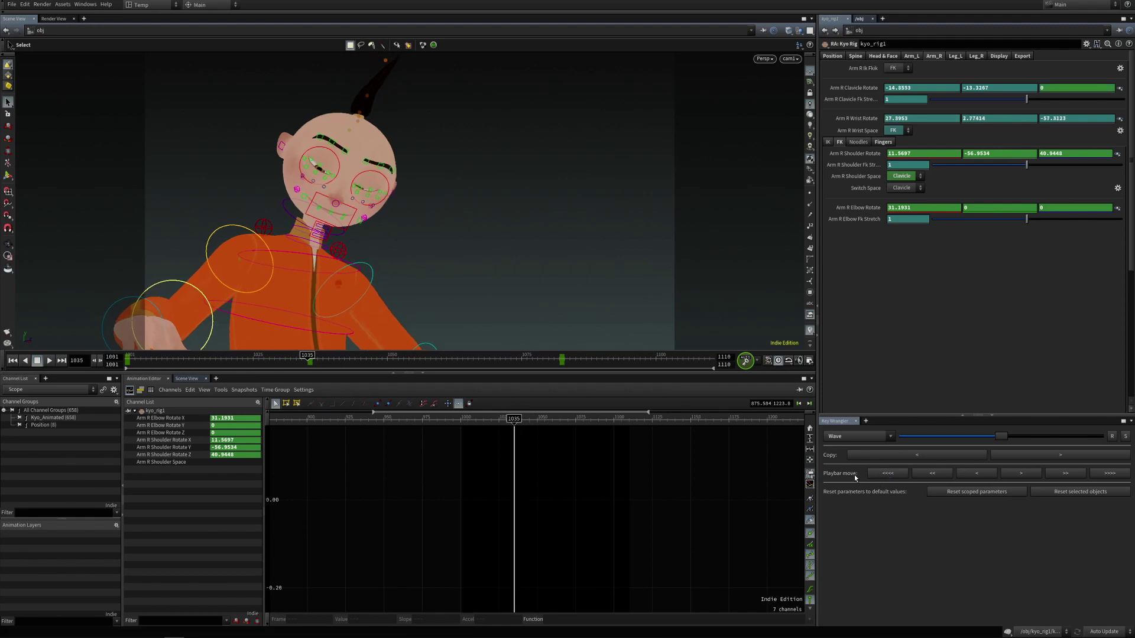
# Shift the keys two frames earlier and one frame later with Playbar move, and undo the last shift
pyautogui.click(932, 474)
pyautogui.click(1021, 473)
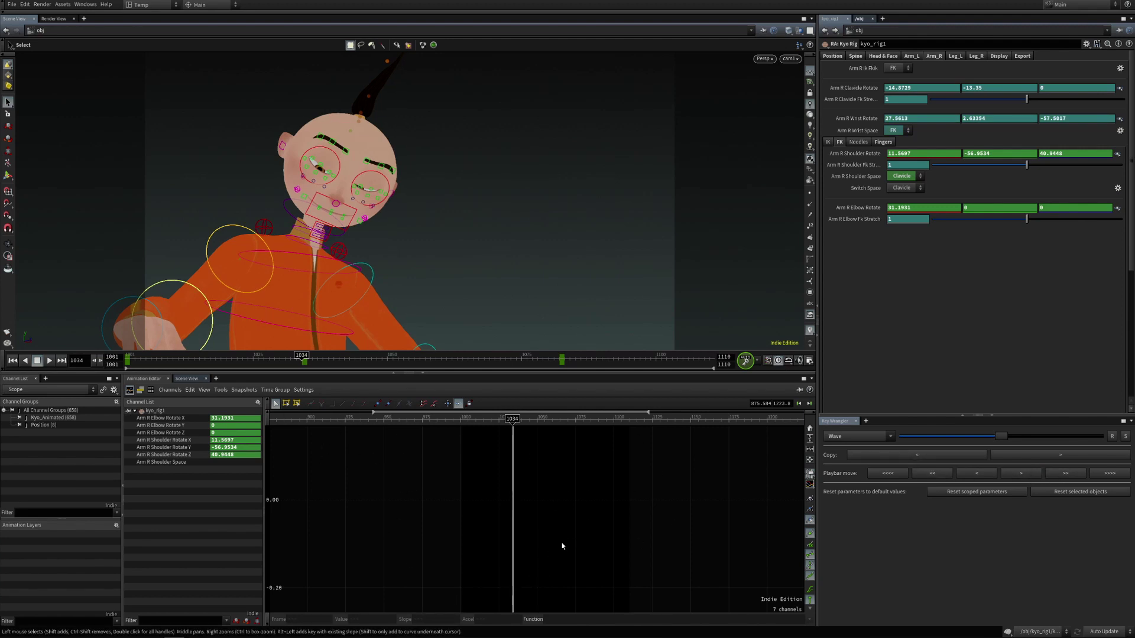
pyautogui.hotkey('ctrl', 'z')
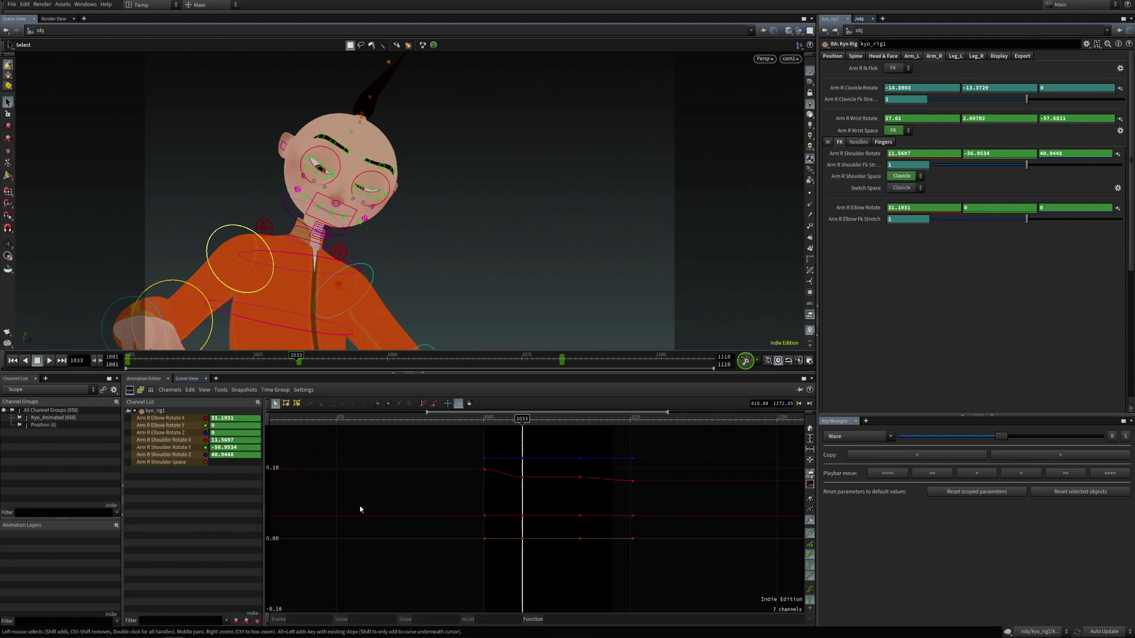
# Isolate the elbow Rotate X channel, reset its frame 1033 key as a scoped parameter, and reset all parameters of the selected arm controls
pyautogui.click(172, 419)
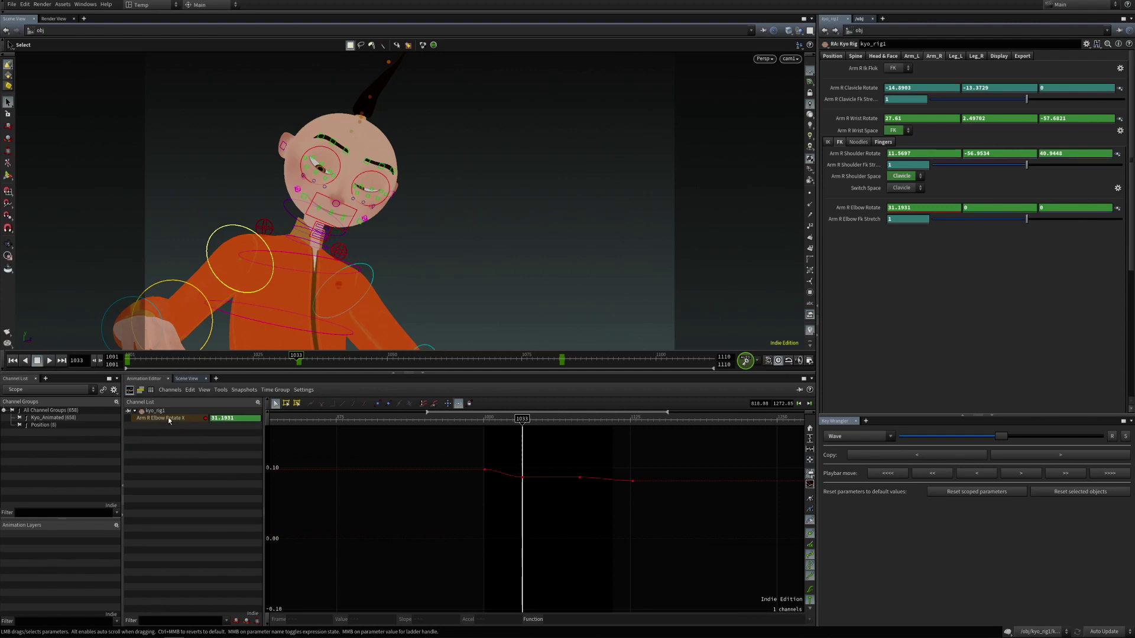
pyautogui.click(523, 477)
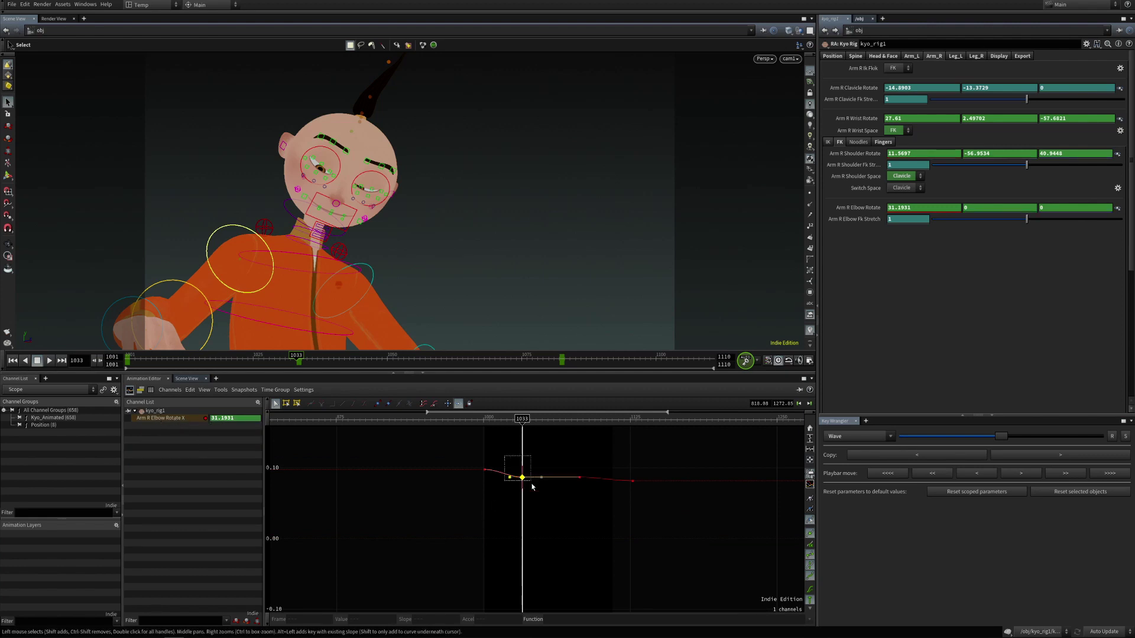
pyautogui.click(965, 493)
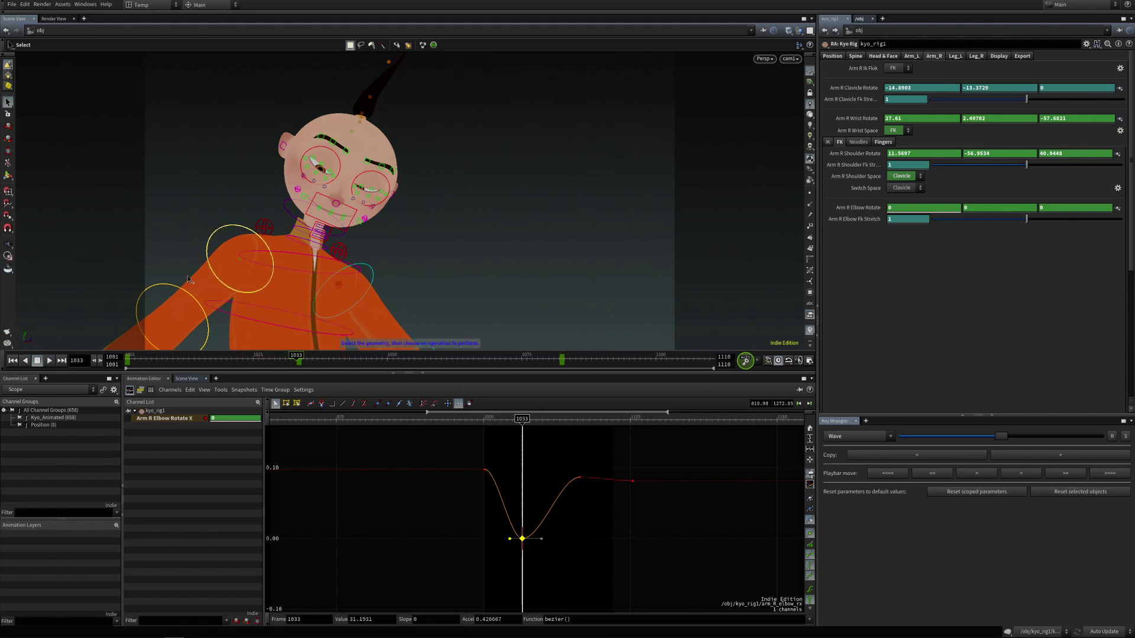
pyautogui.click(1070, 494)
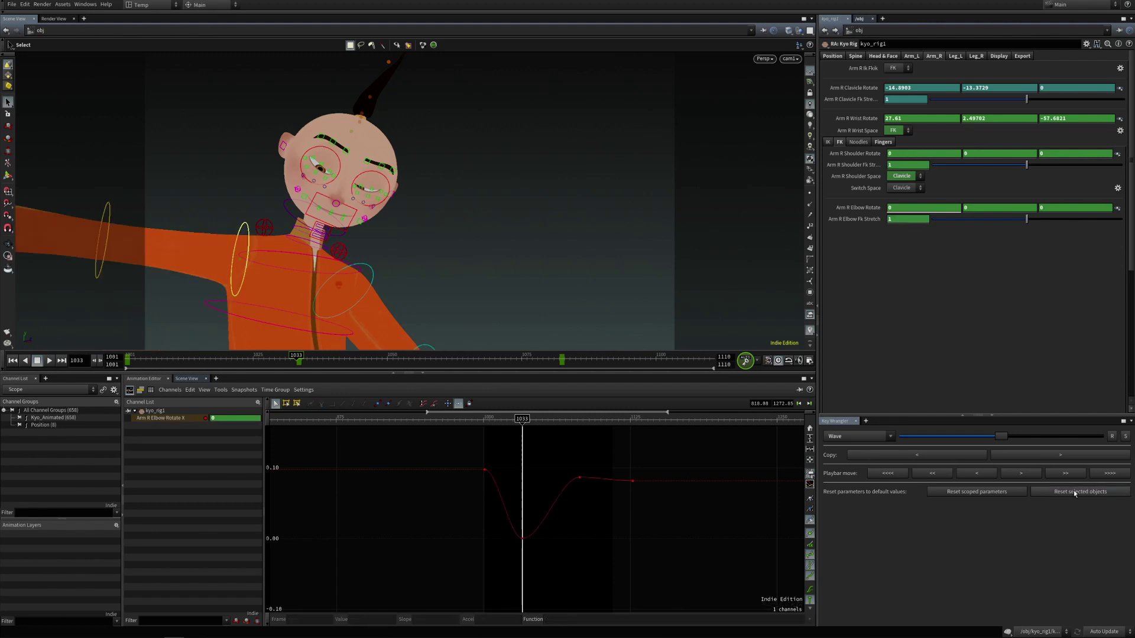